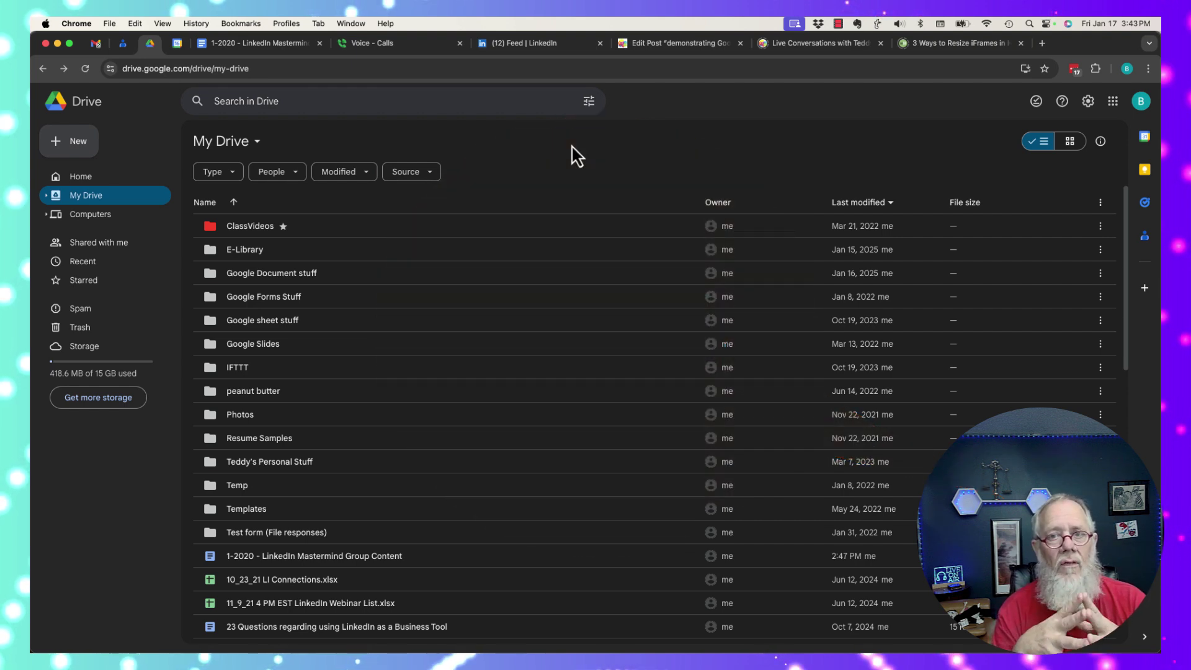
- Open 'Adding Tabs to a Google Document' from inside the Google Document stuff folder
left_click(415, 274)
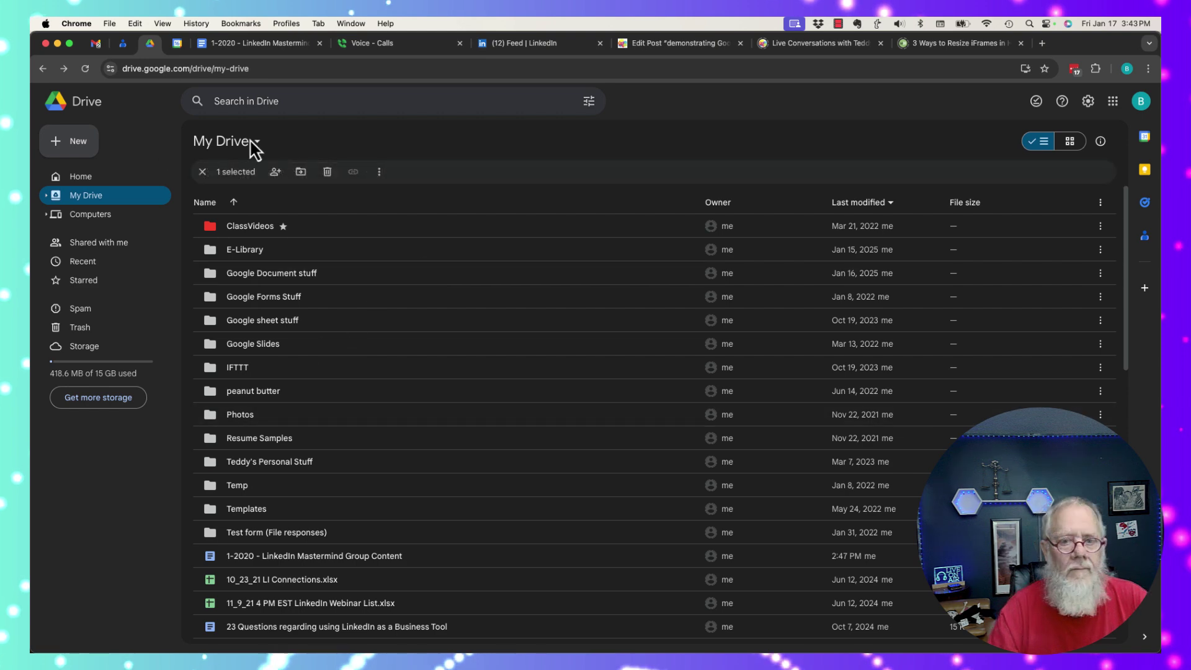
double_click(289, 275)
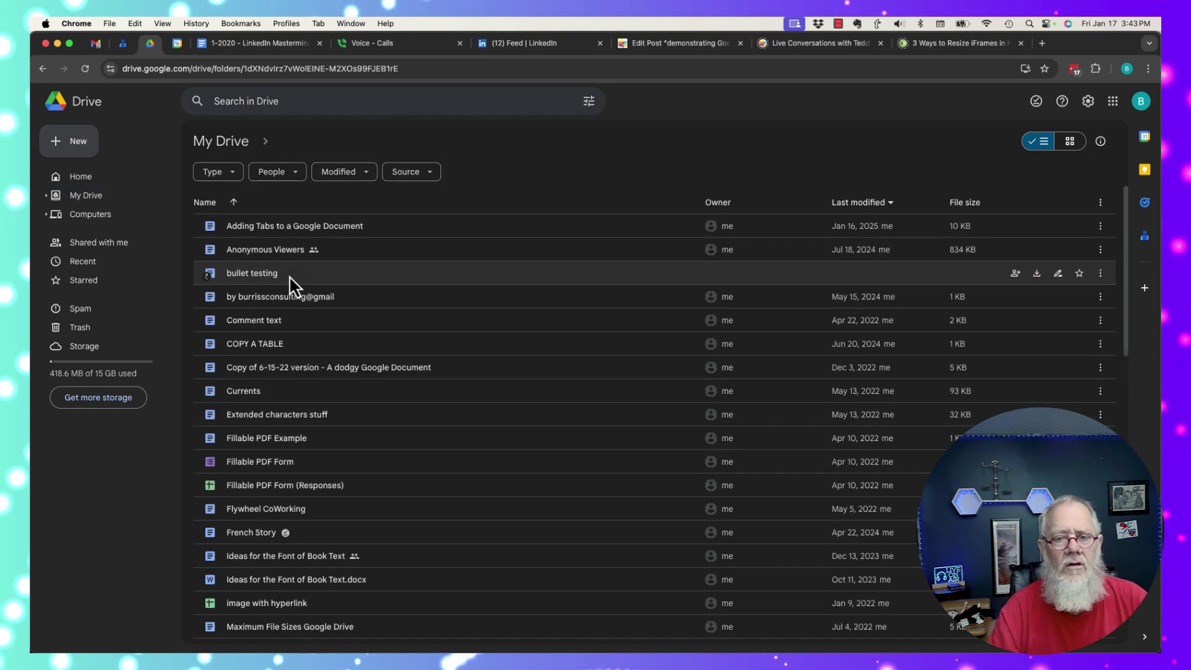
double_click(246, 227)
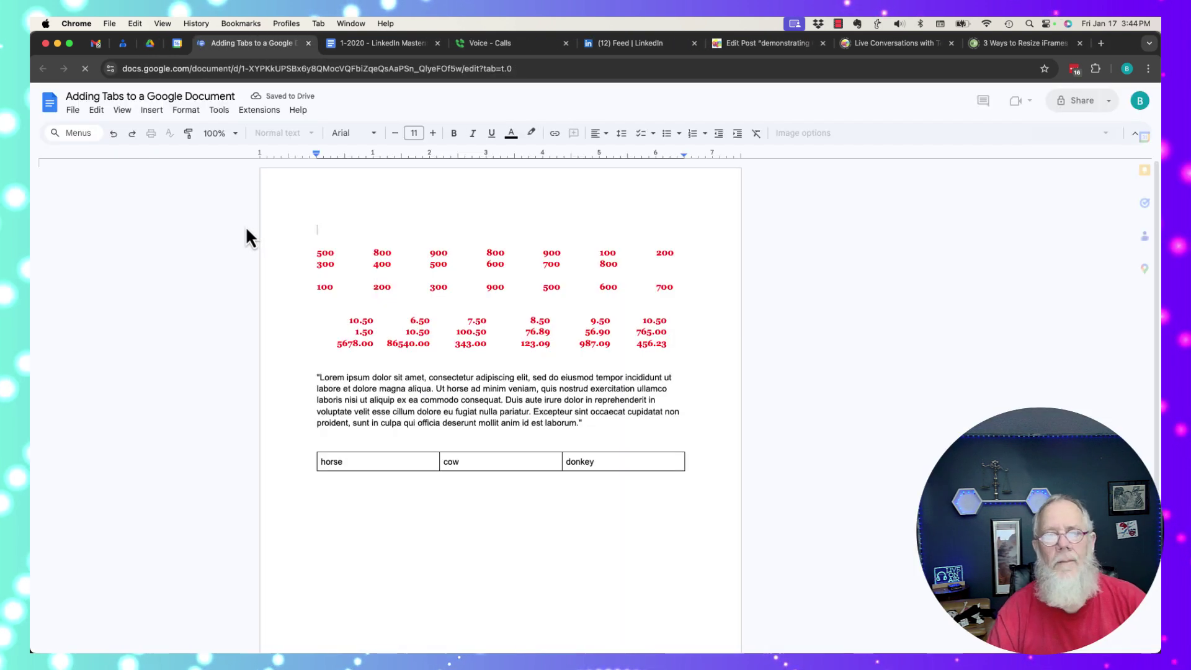
- Share the document with the contact's personal Gmail address as a Viewer and send it
left_click(1068, 116)
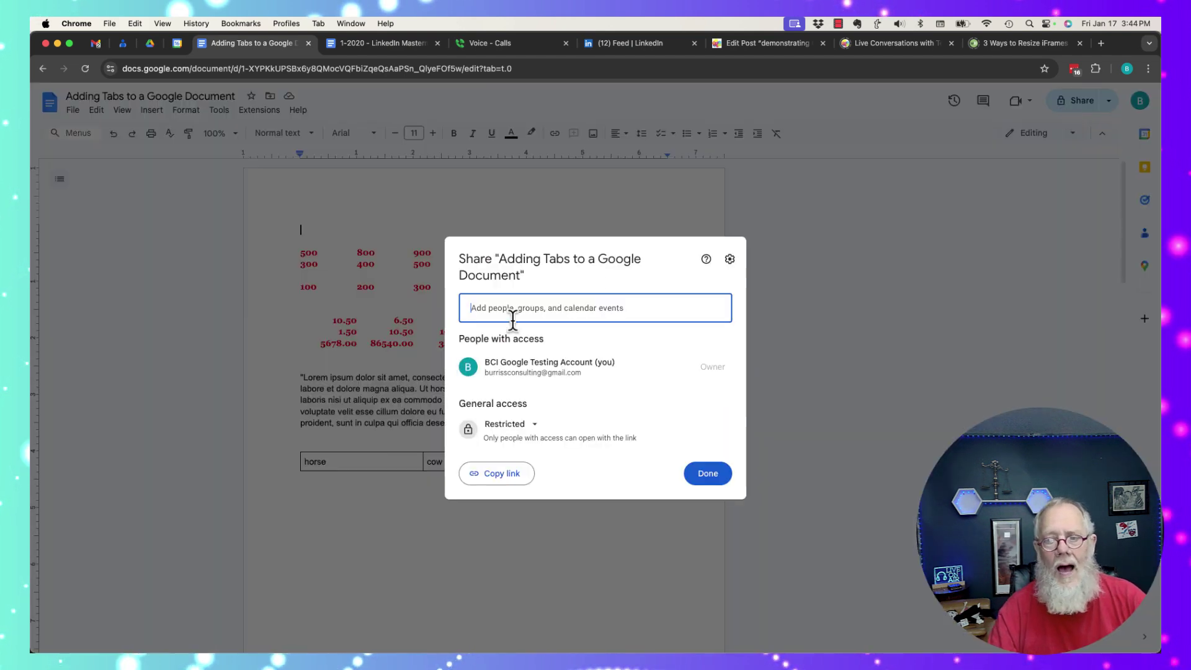
type("teddy Burriss")
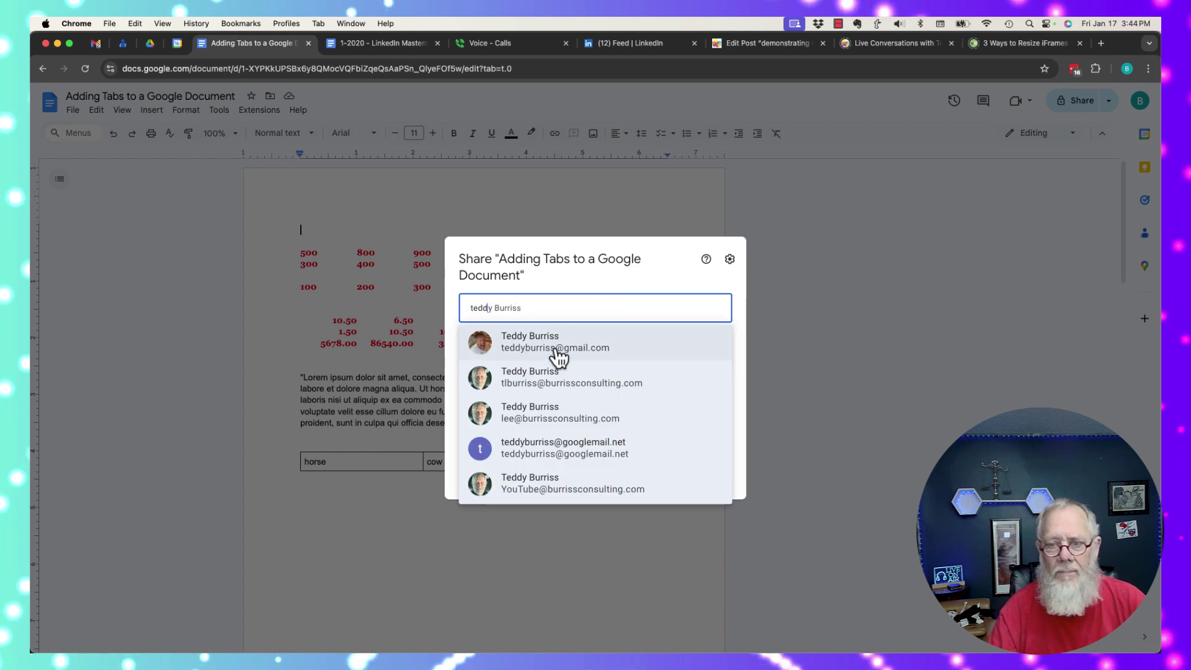
left_click(549, 347)
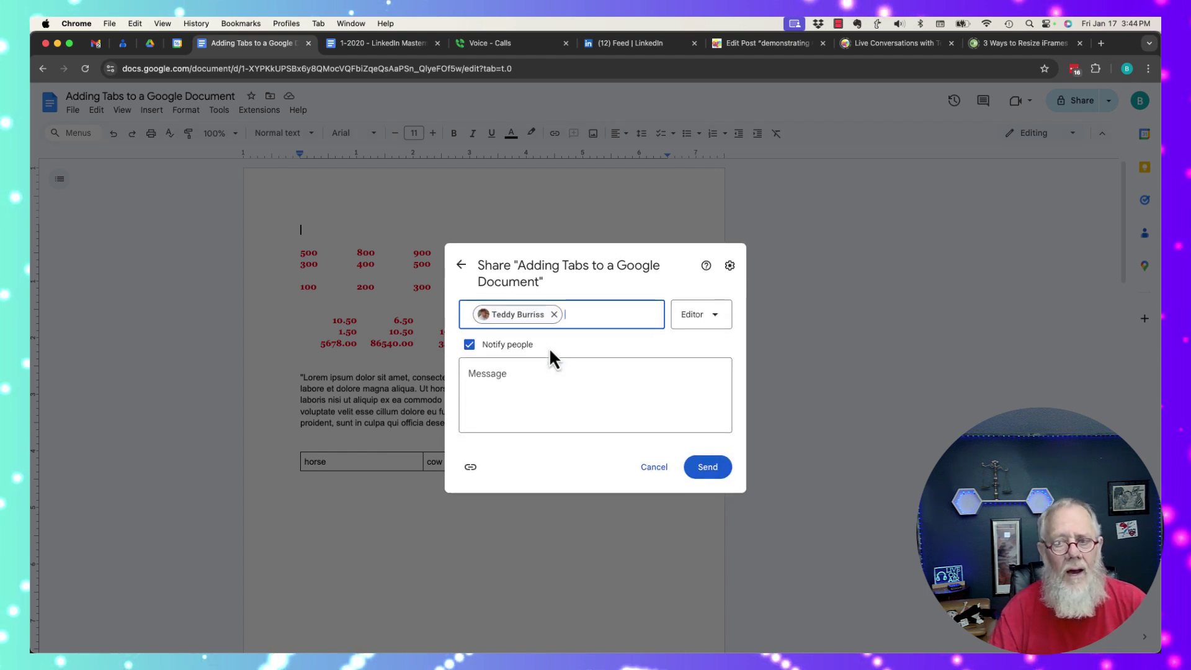
left_click(723, 329)
left_click(662, 350)
left_click(708, 467)
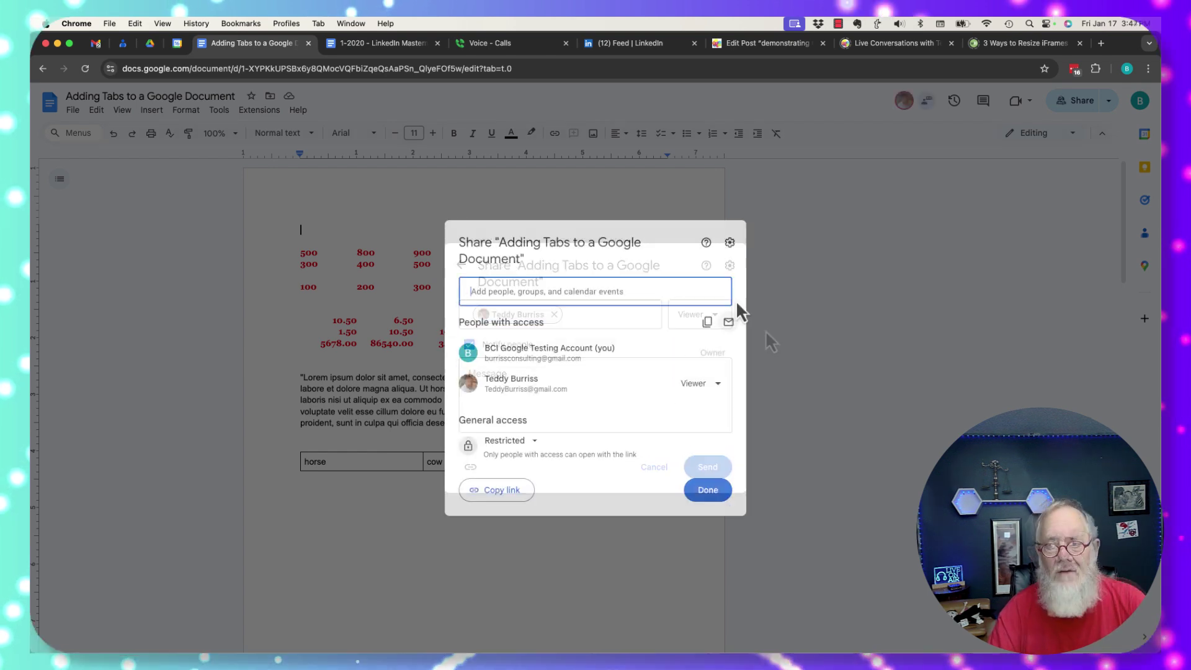
- In sharing settings, stop viewers from downloading, printing or copying, then finish sharing
left_click(730, 245)
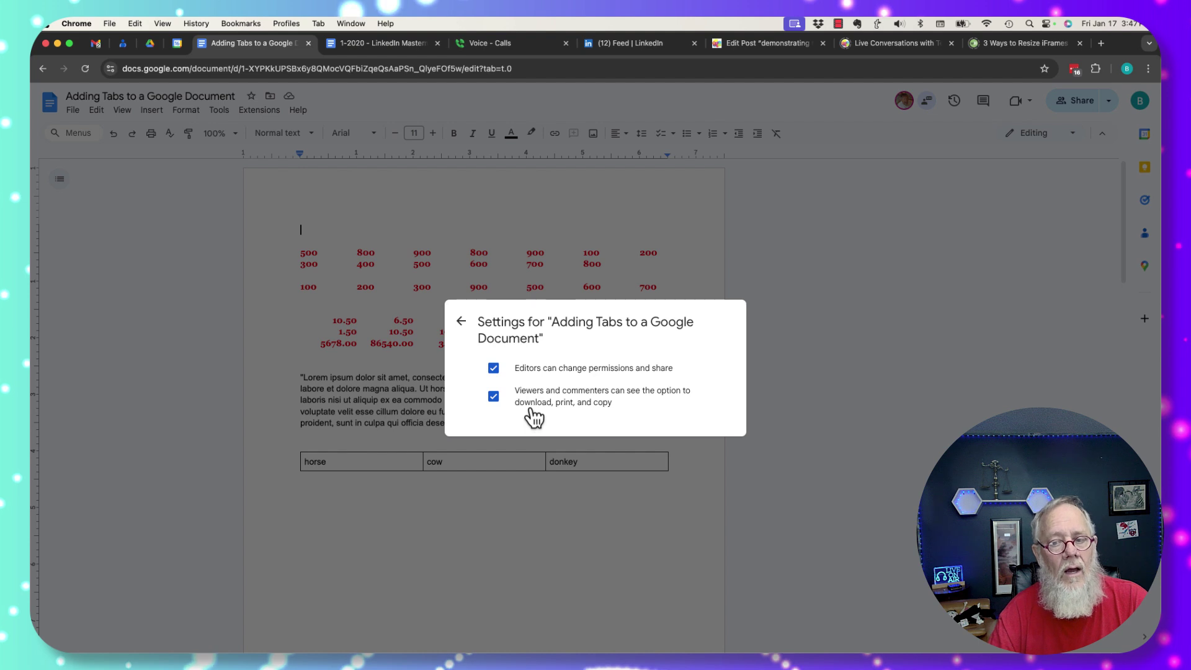
left_click(494, 397)
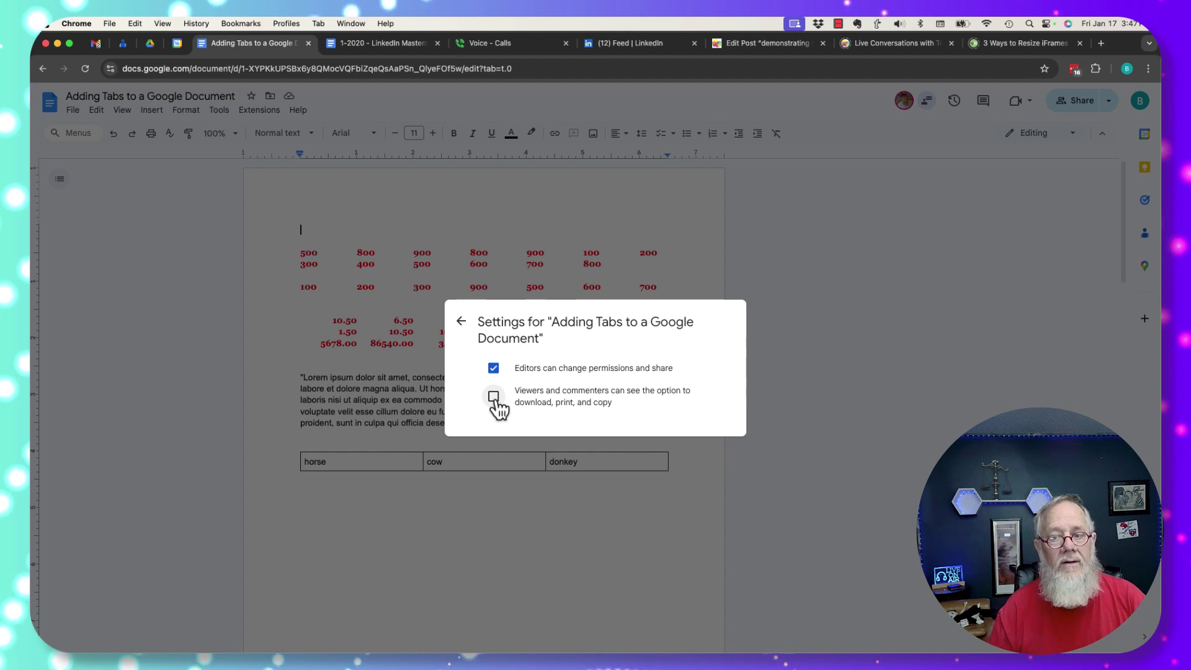
left_click(461, 321)
left_click(715, 494)
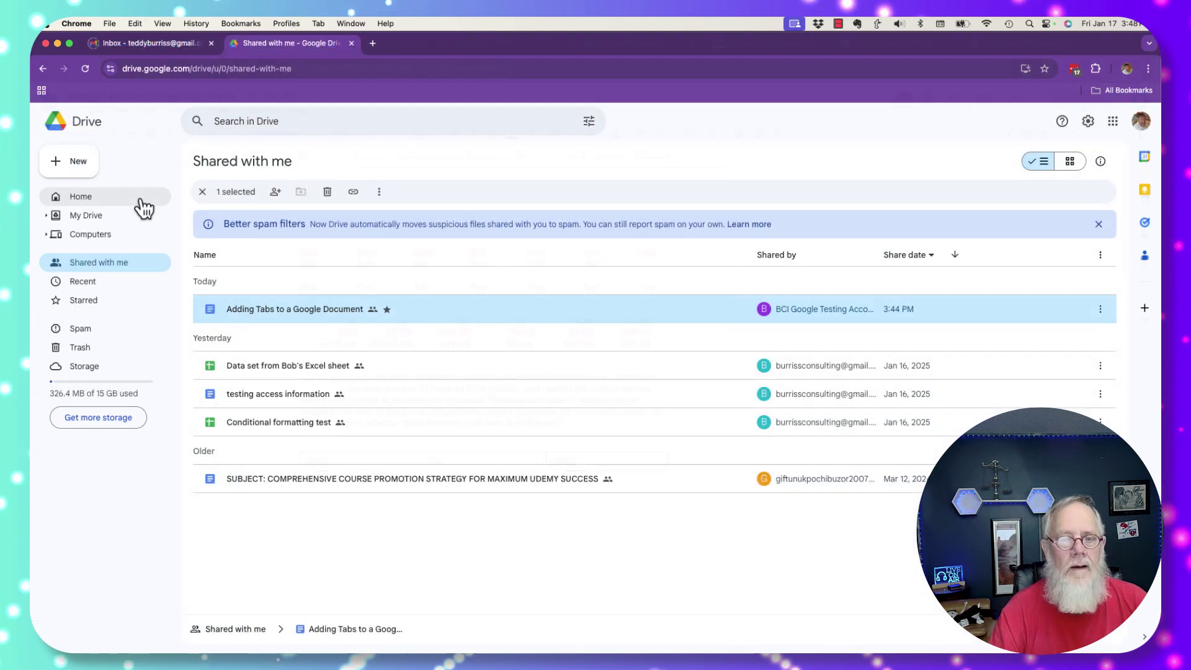
- As the viewer, reload Shared with me, open the Adding Tabs document and review its security limitations
left_click(85, 69)
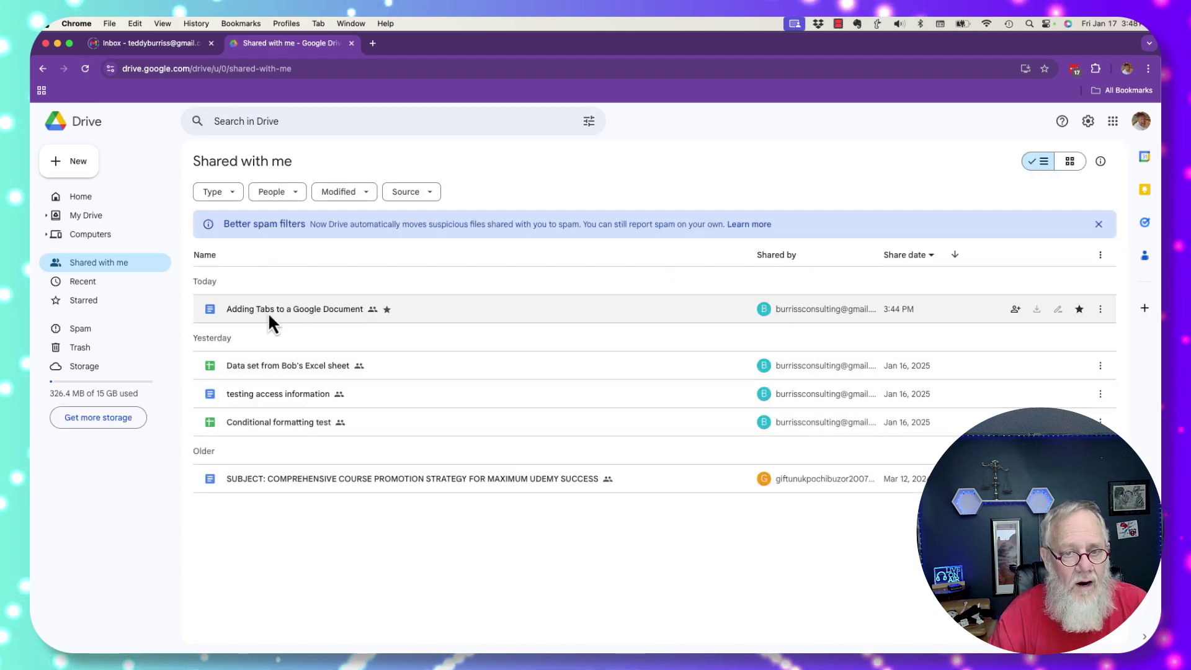
left_click(262, 313)
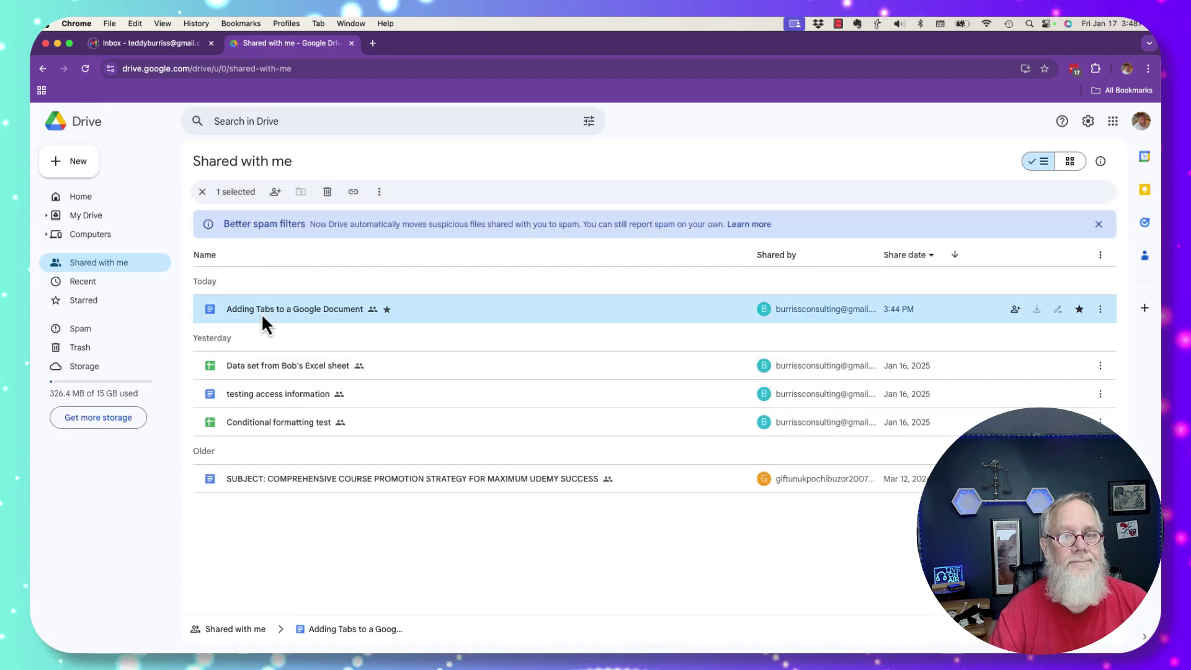
double_click(262, 312)
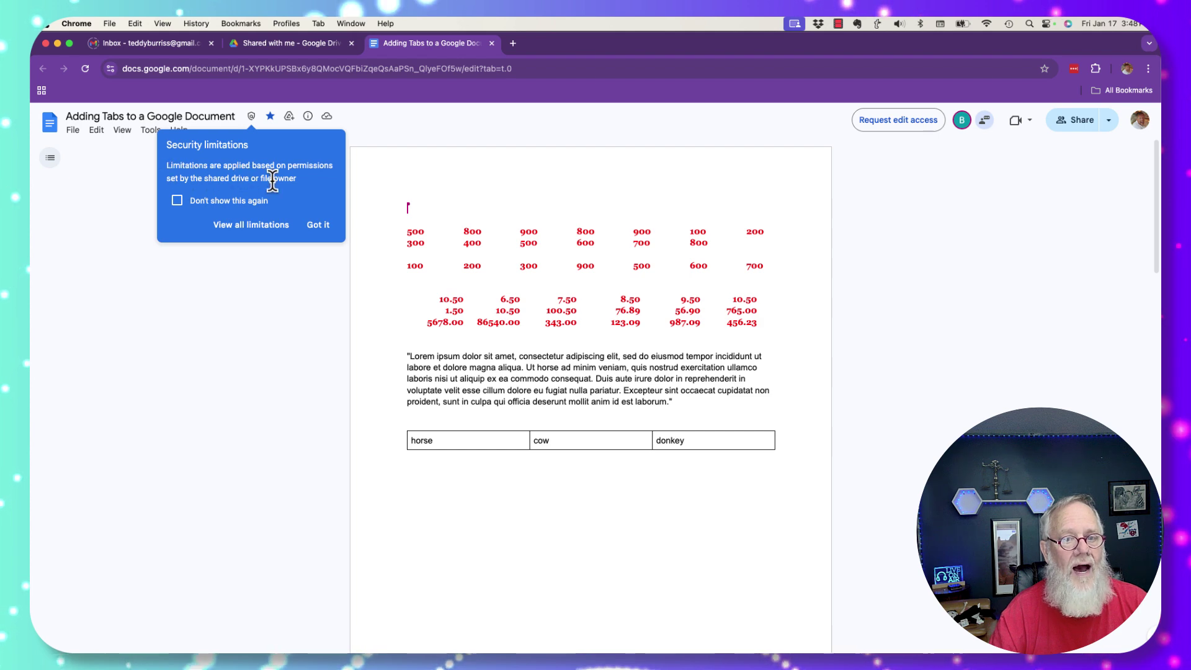
left_click(261, 230)
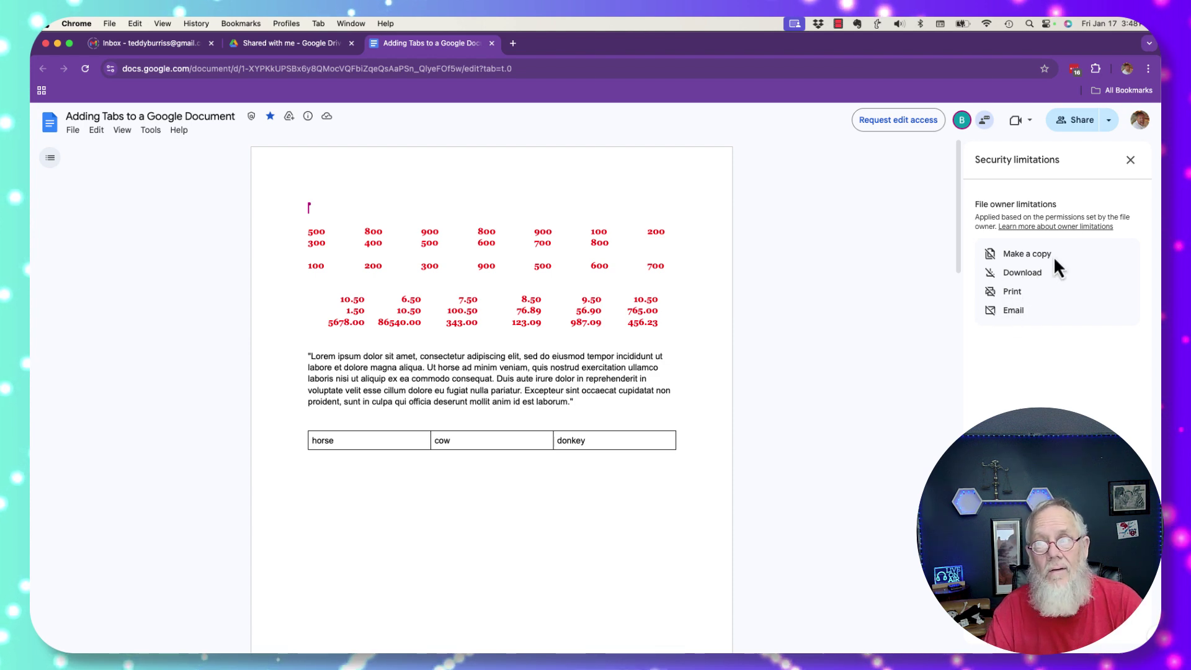
left_click(1130, 160)
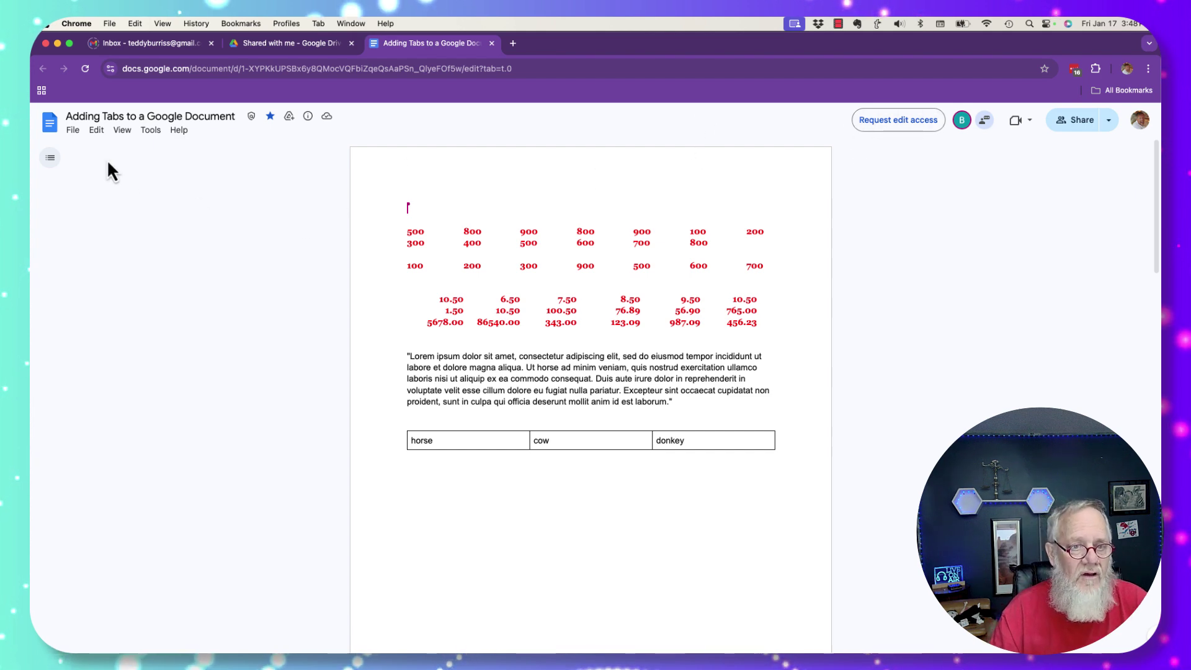
- Confirm Make a copy, Download and Print are greyed out, then switch to the owner's profile
left_click(76, 131)
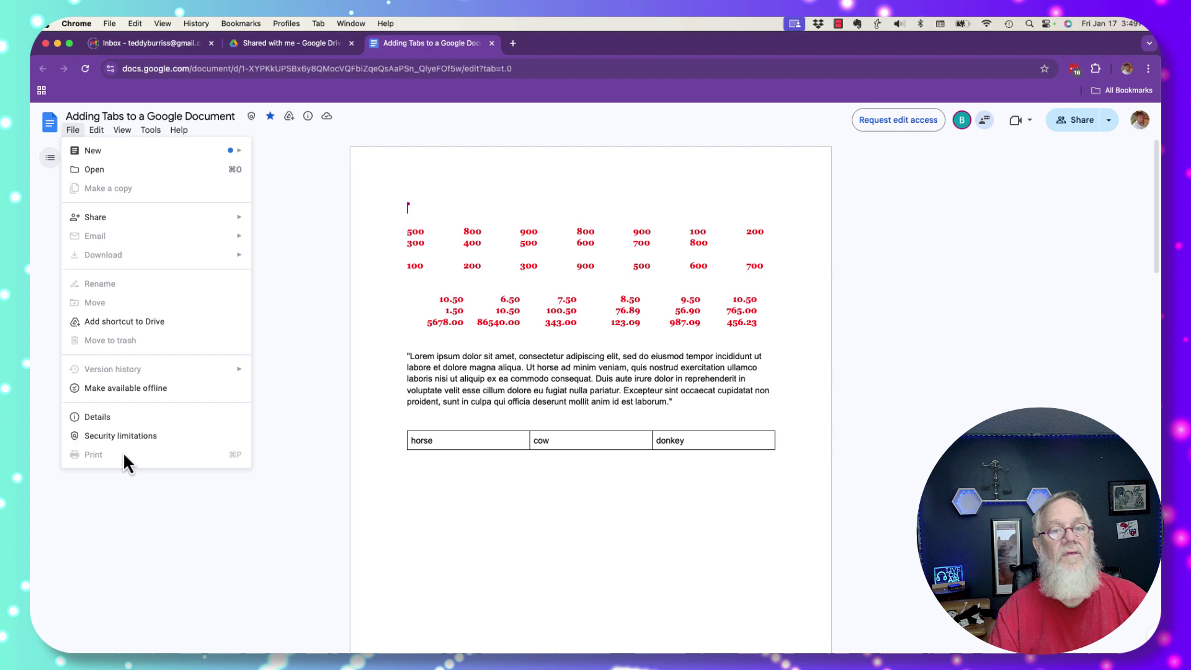
left_click(261, 329)
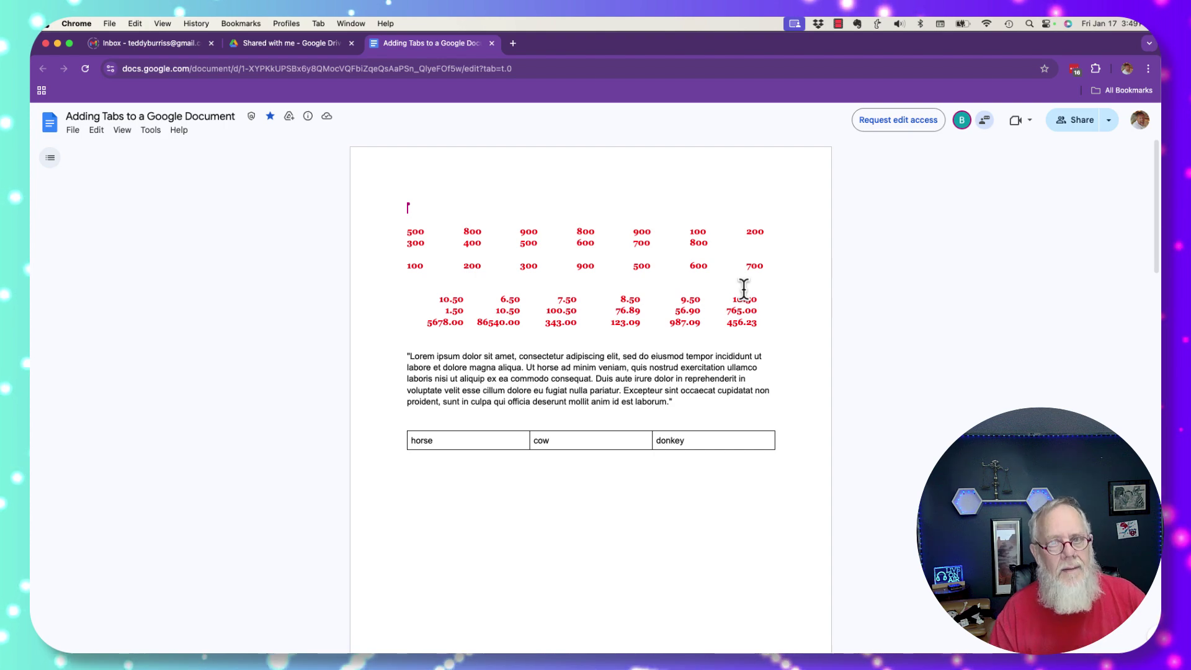
left_click(285, 23)
- In the owner's Adding Tabs document, review who it's shared with and its download restriction
left_click(303, 43)
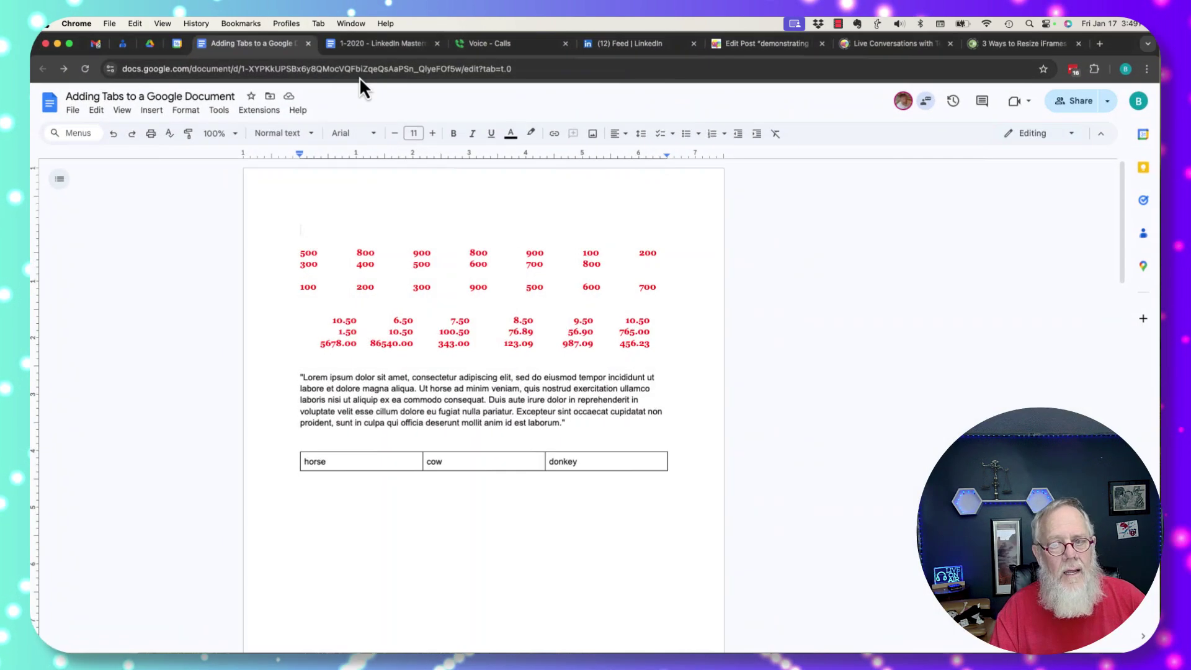
left_click(1089, 102)
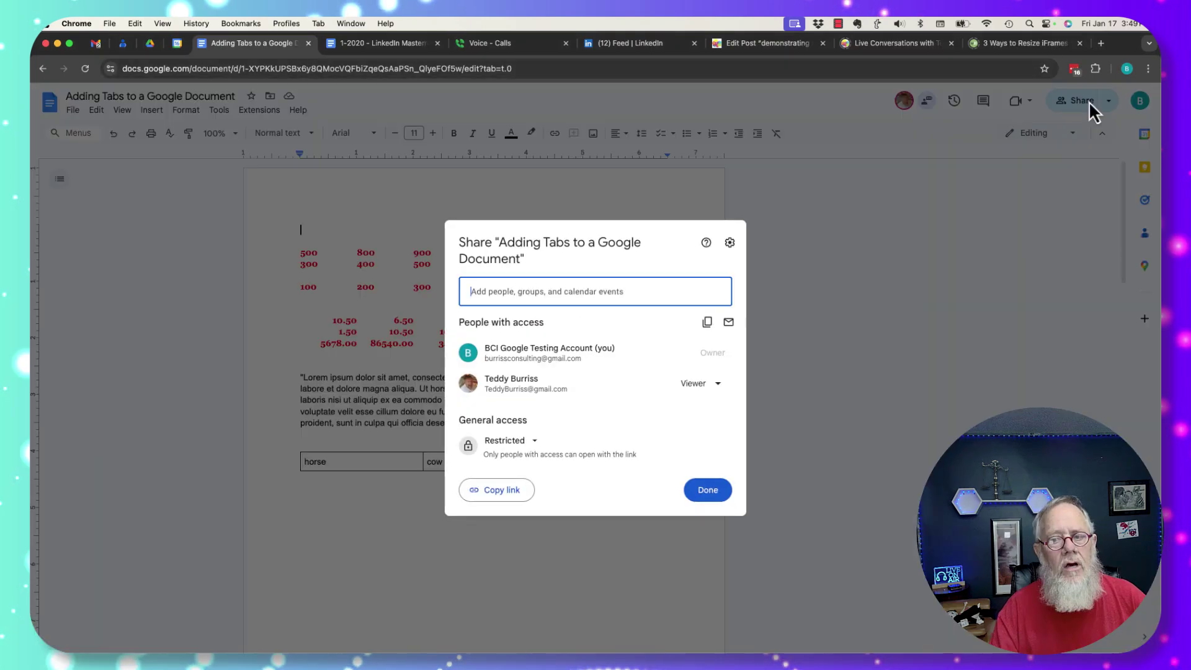
left_click(729, 243)
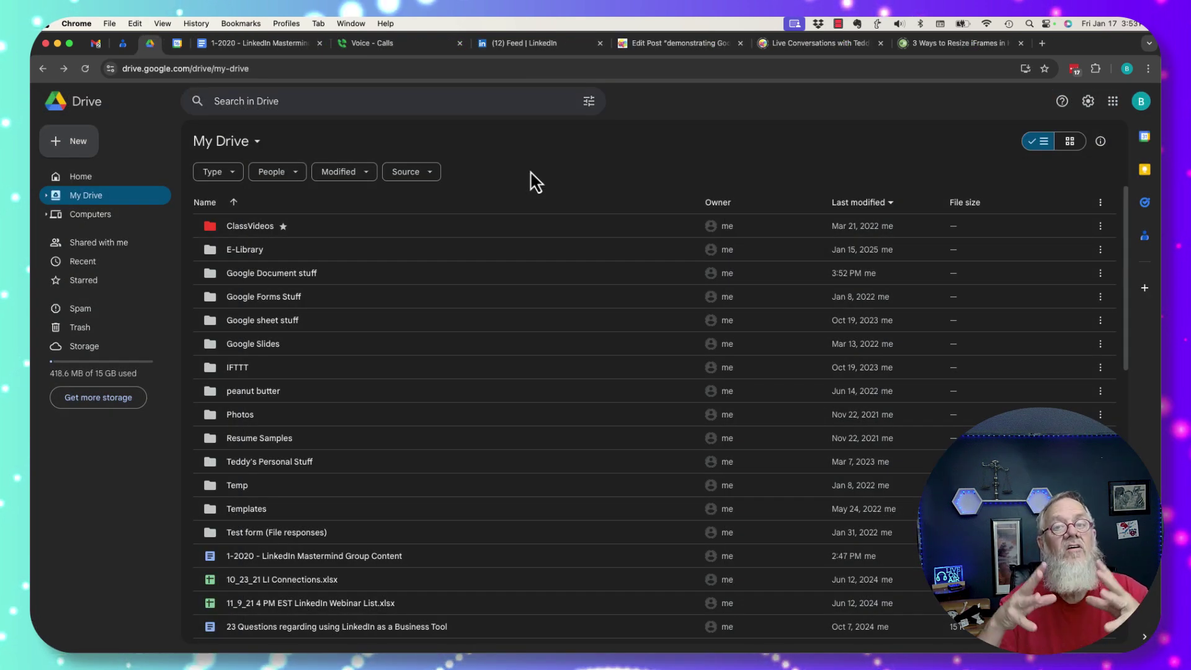
- Add the suggested contact to the Google Document stuff folder's share as a Viewer
left_click(221, 279)
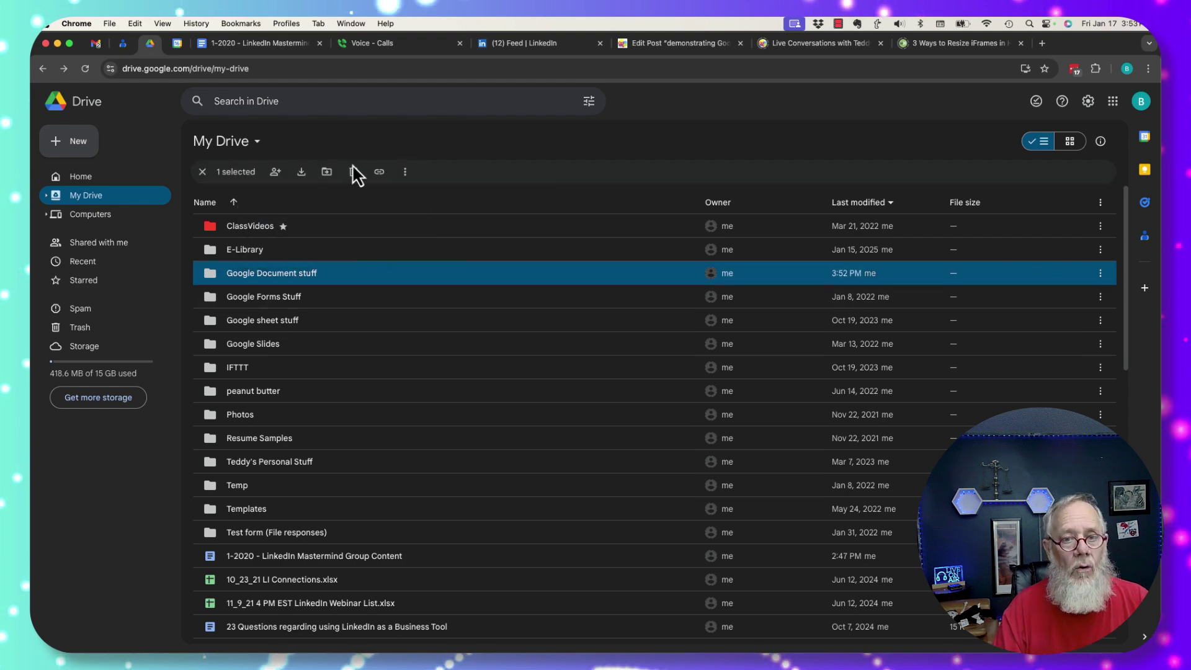
left_click(275, 173)
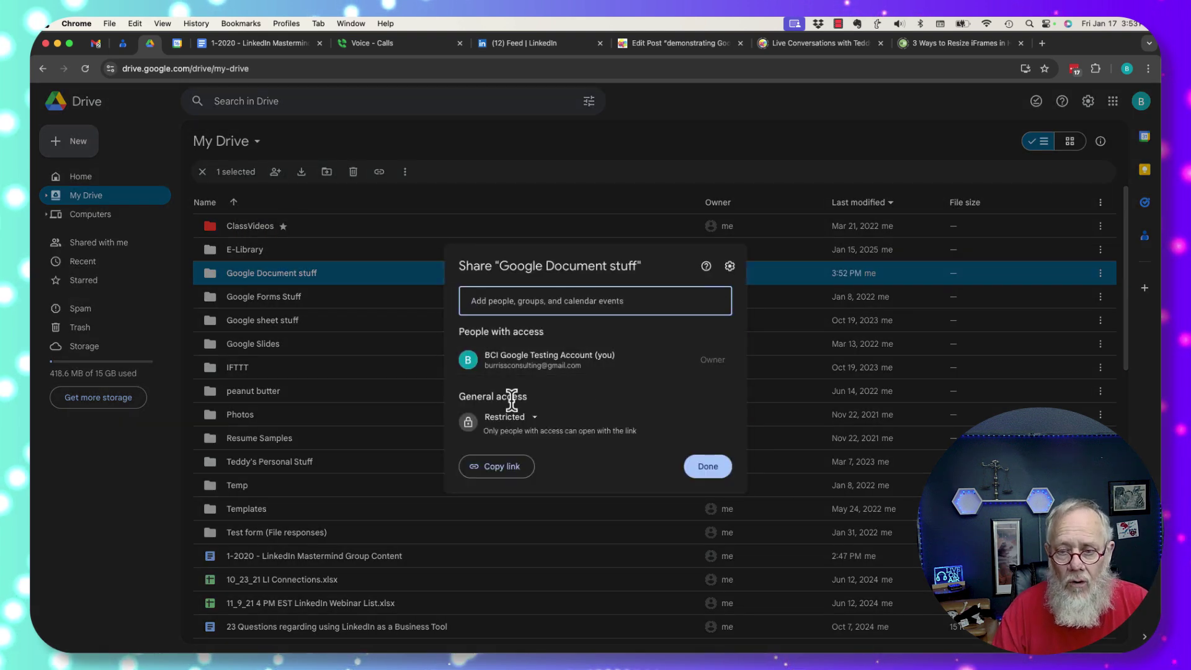
left_click(613, 304)
type("te")
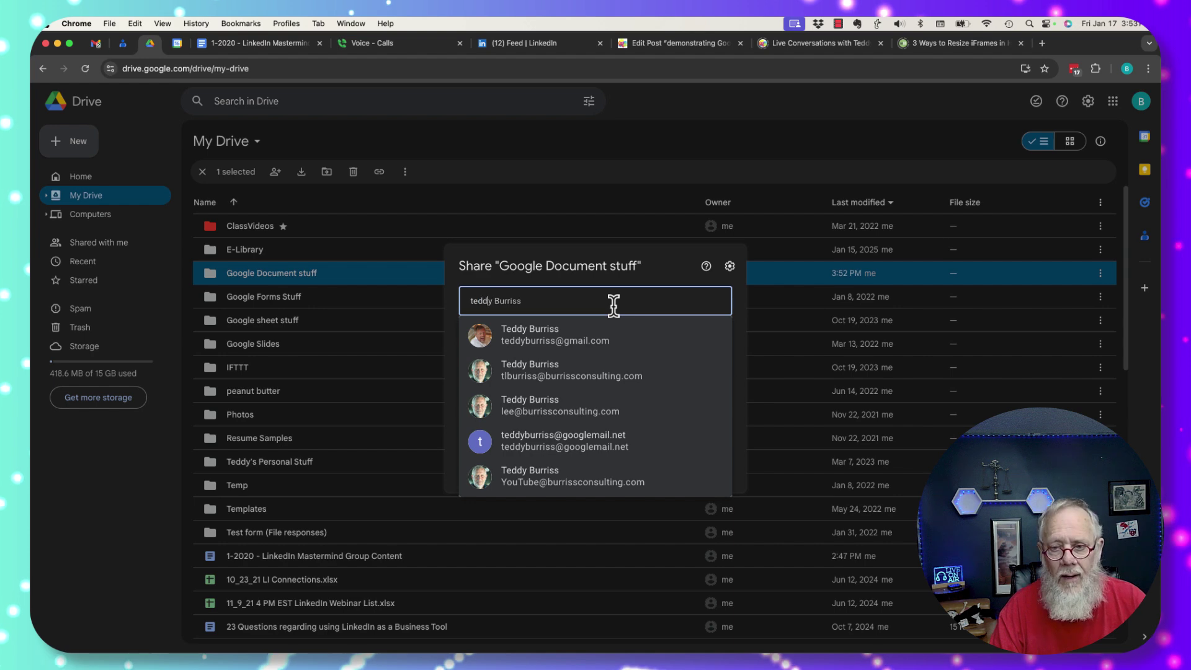
type("dd")
left_click(556, 343)
left_click(706, 310)
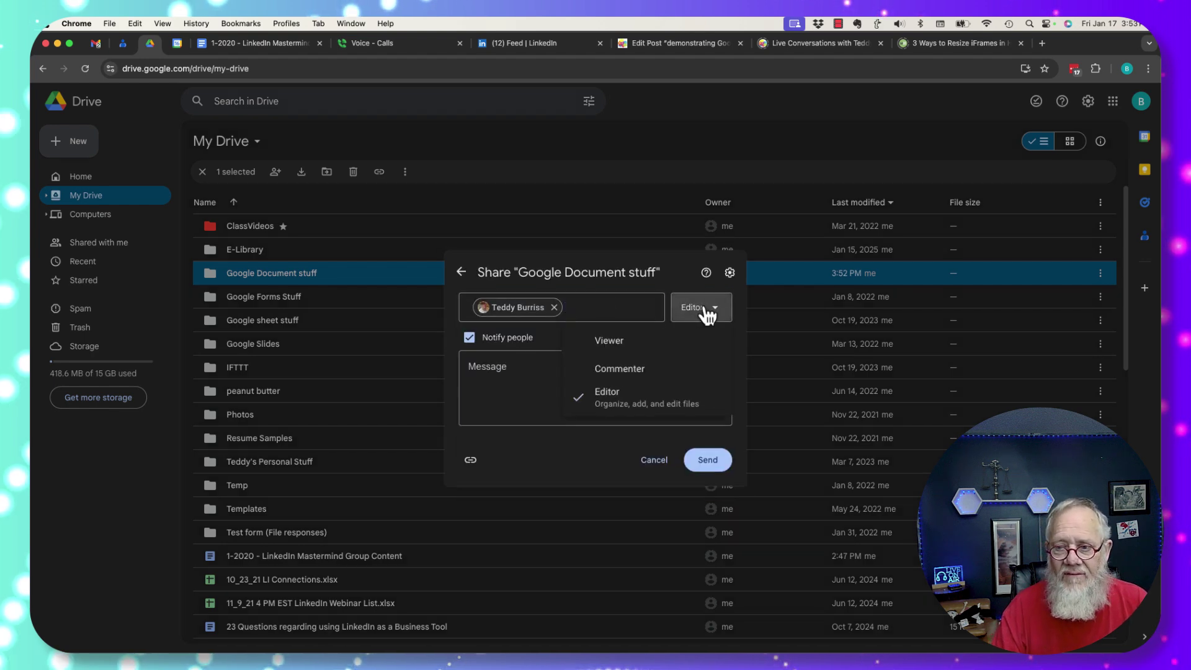
left_click(611, 345)
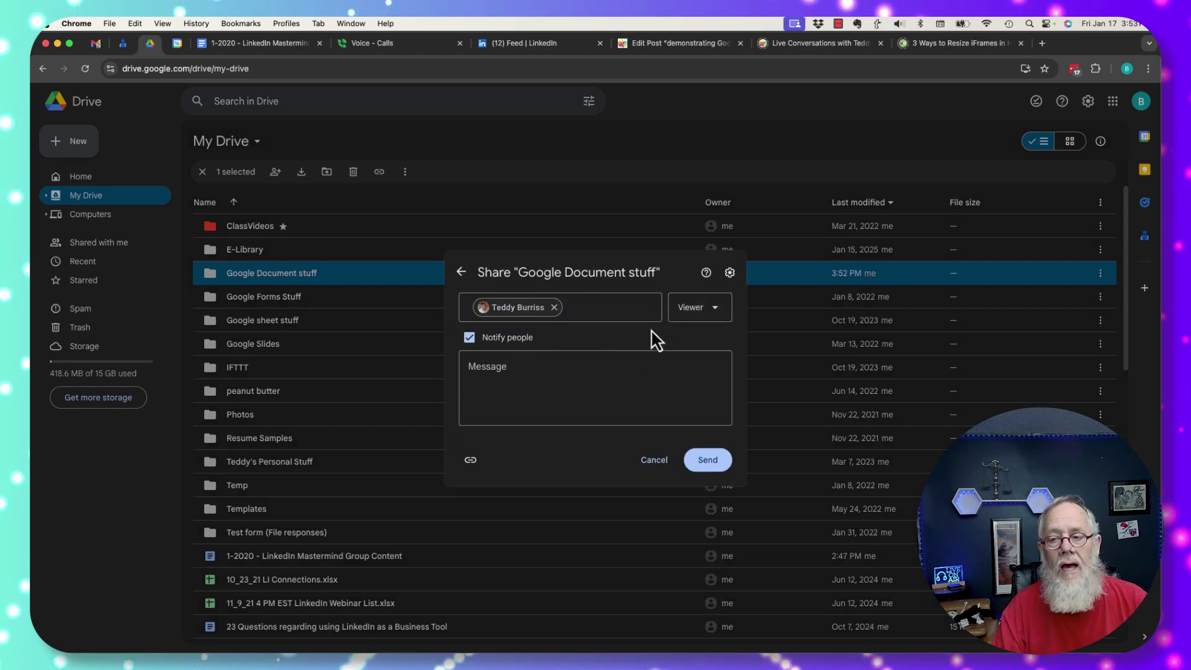
- Review the folder's sharing settings, turn off Notify people and share the folder
left_click(730, 272)
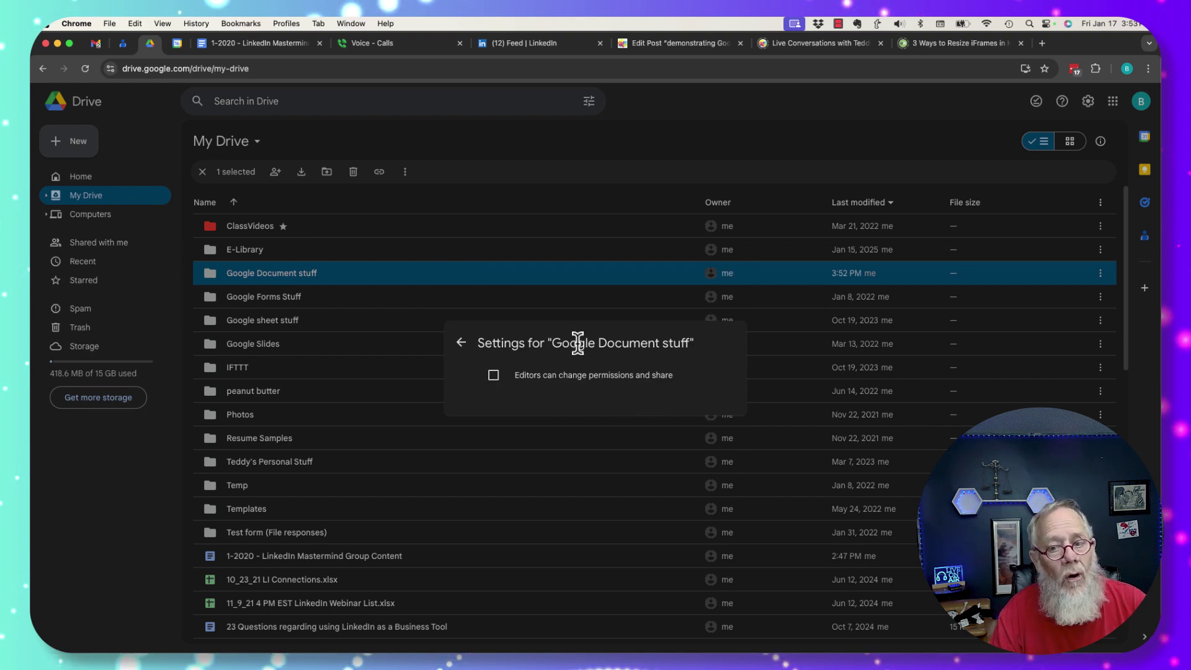
left_click(461, 342)
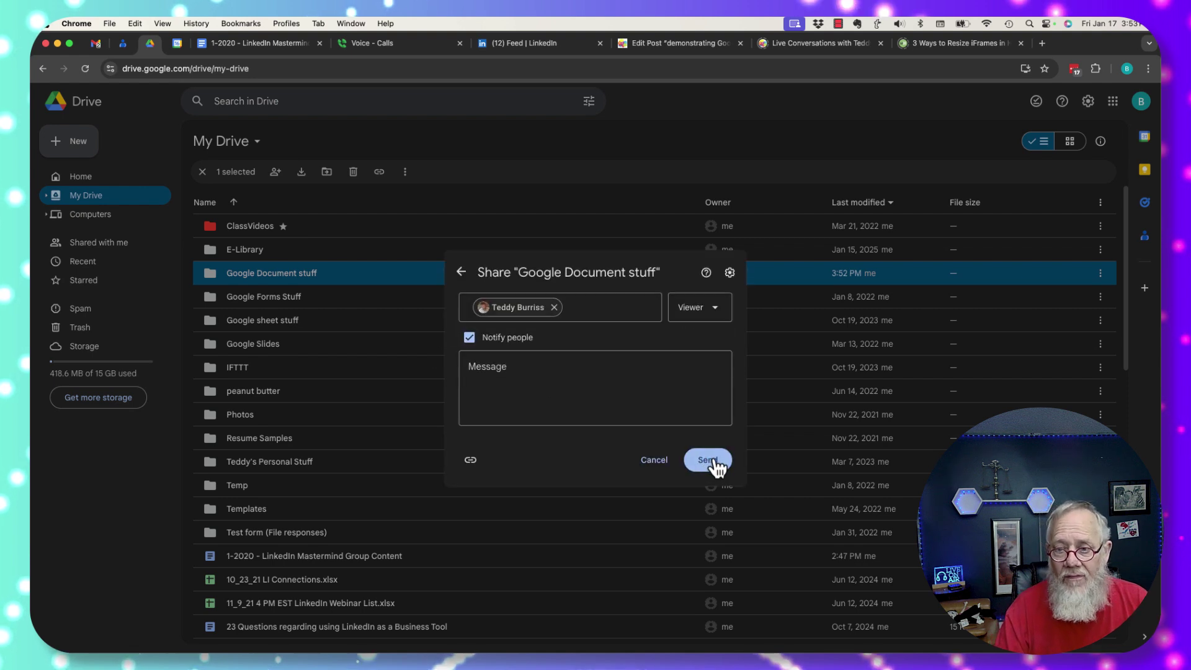
left_click(469, 337)
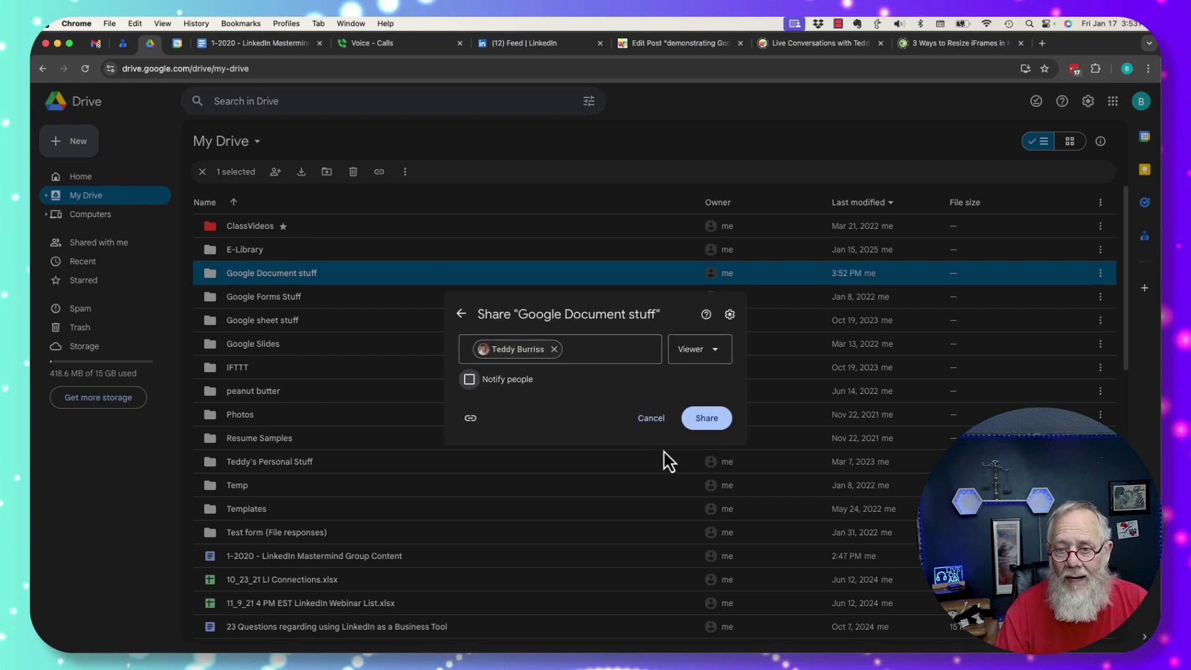
left_click(706, 419)
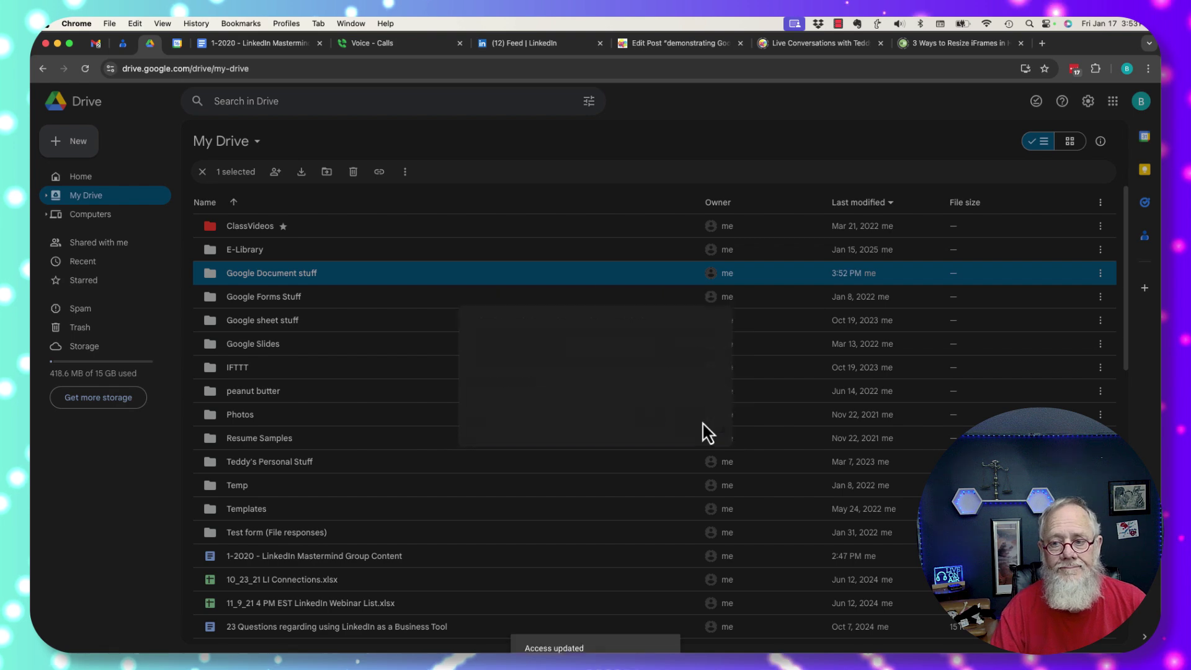
- Switch to the recipient's browser profile and show Drive's Shared with me list
left_click(286, 23)
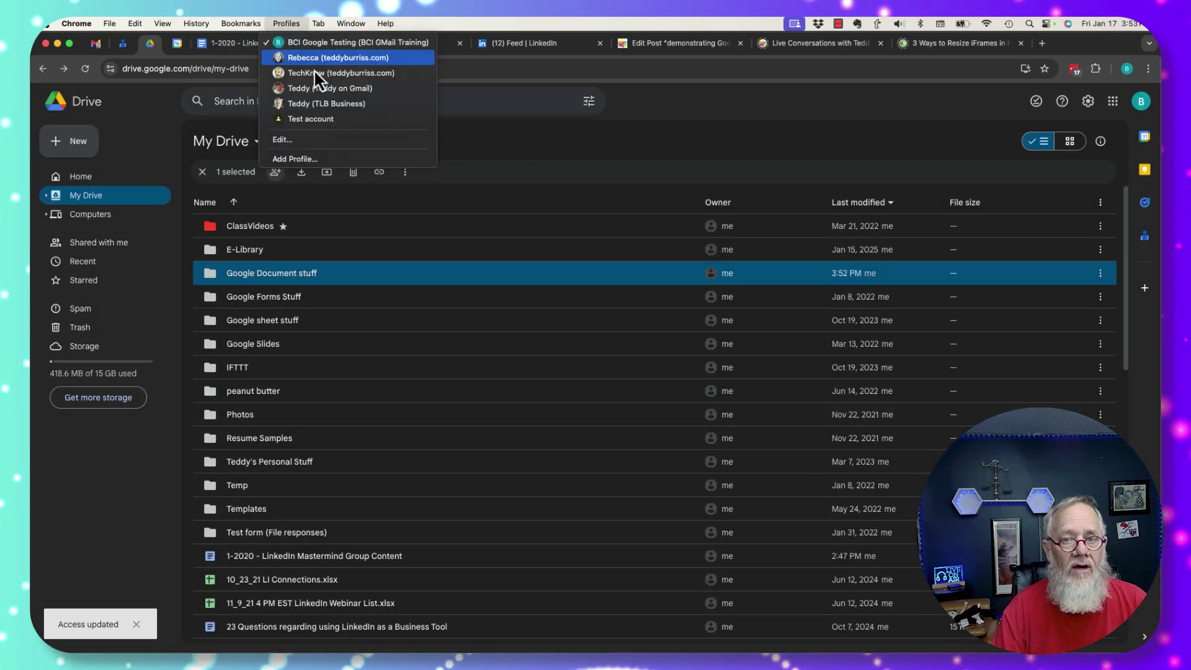
left_click(314, 91)
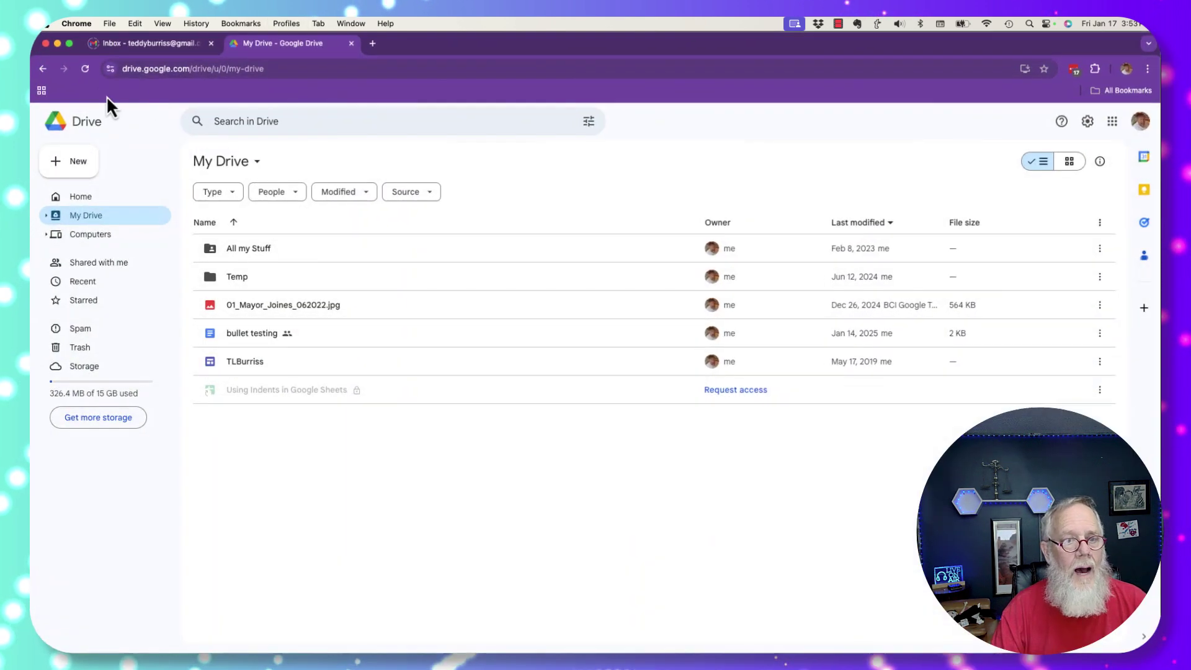
left_click(86, 69)
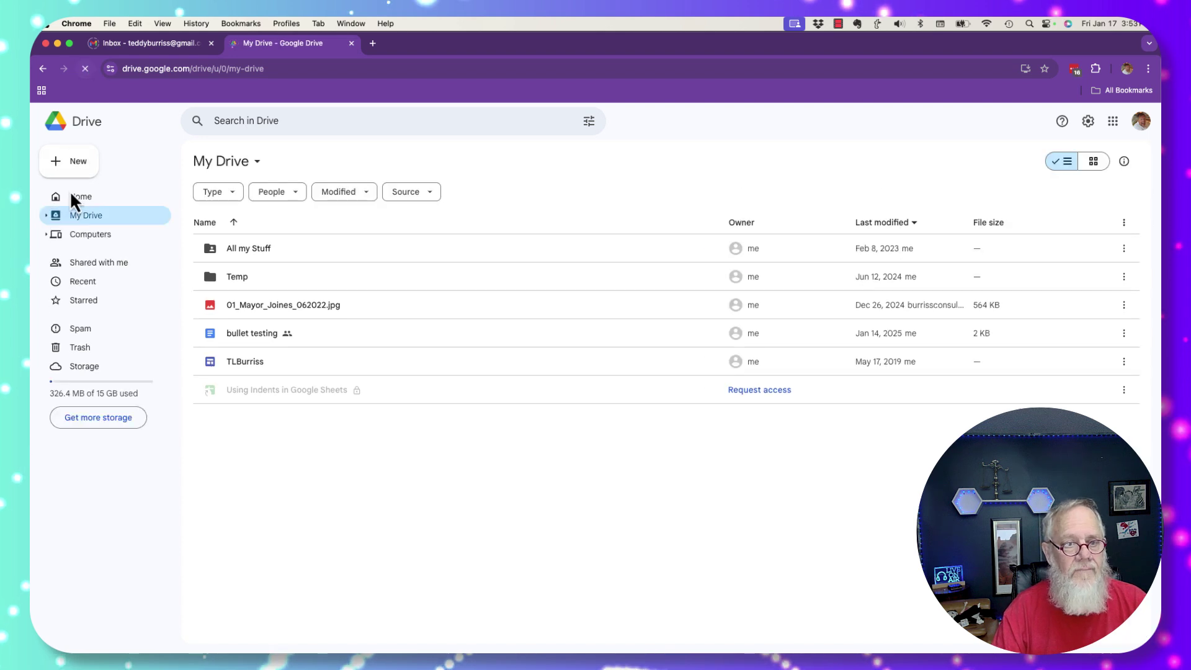
left_click(116, 264)
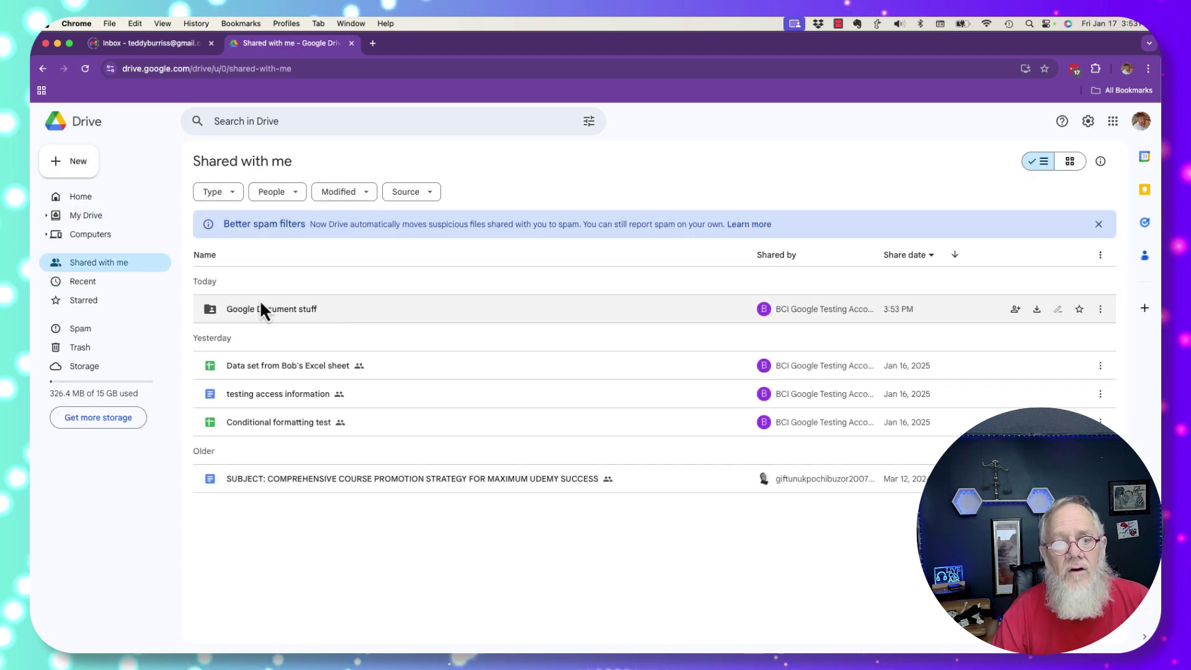
- Open the shared Google Document stuff folder and its Comment text document
left_click(288, 309)
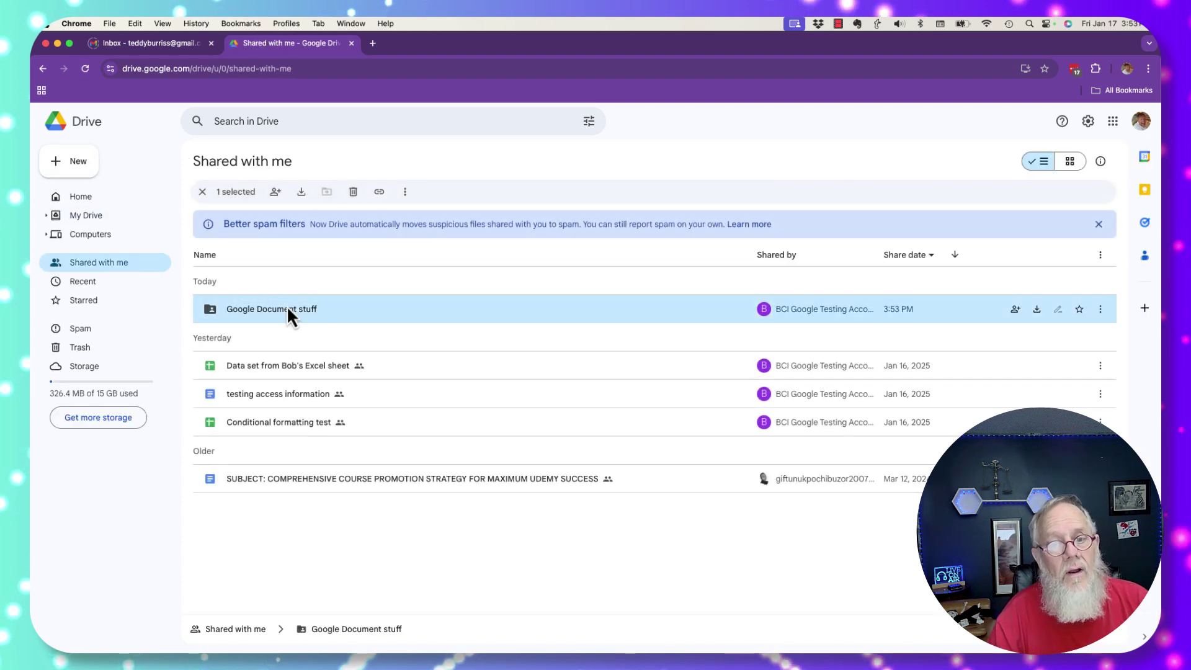
double_click(228, 310)
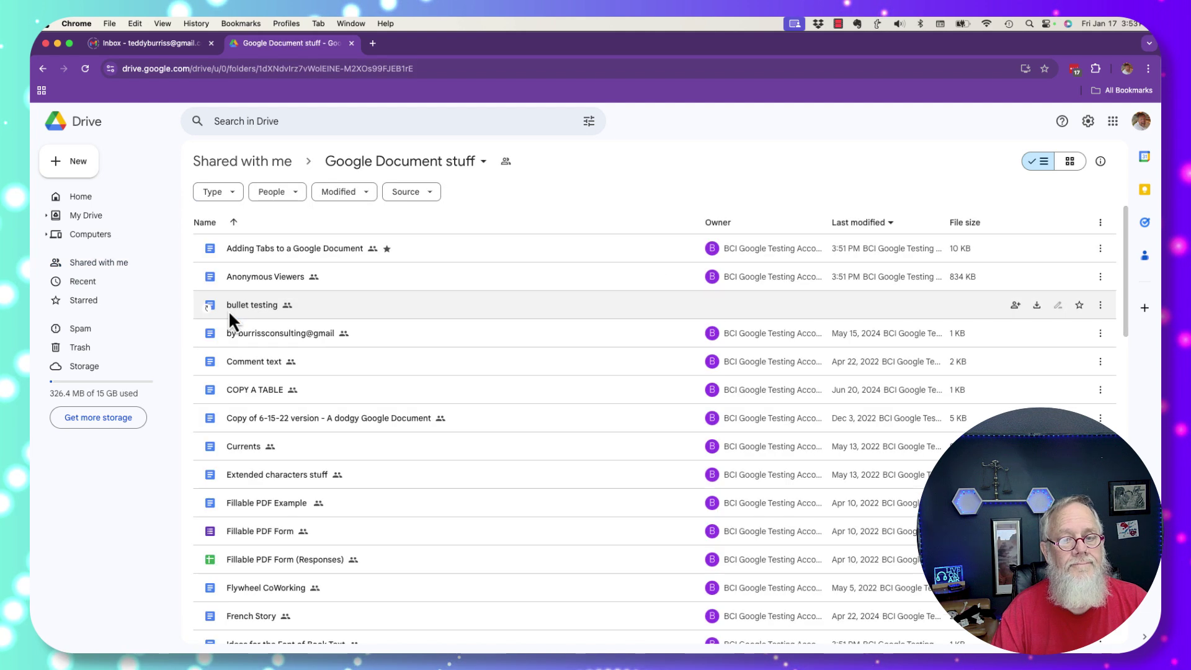
left_click(255, 359)
double_click(254, 358)
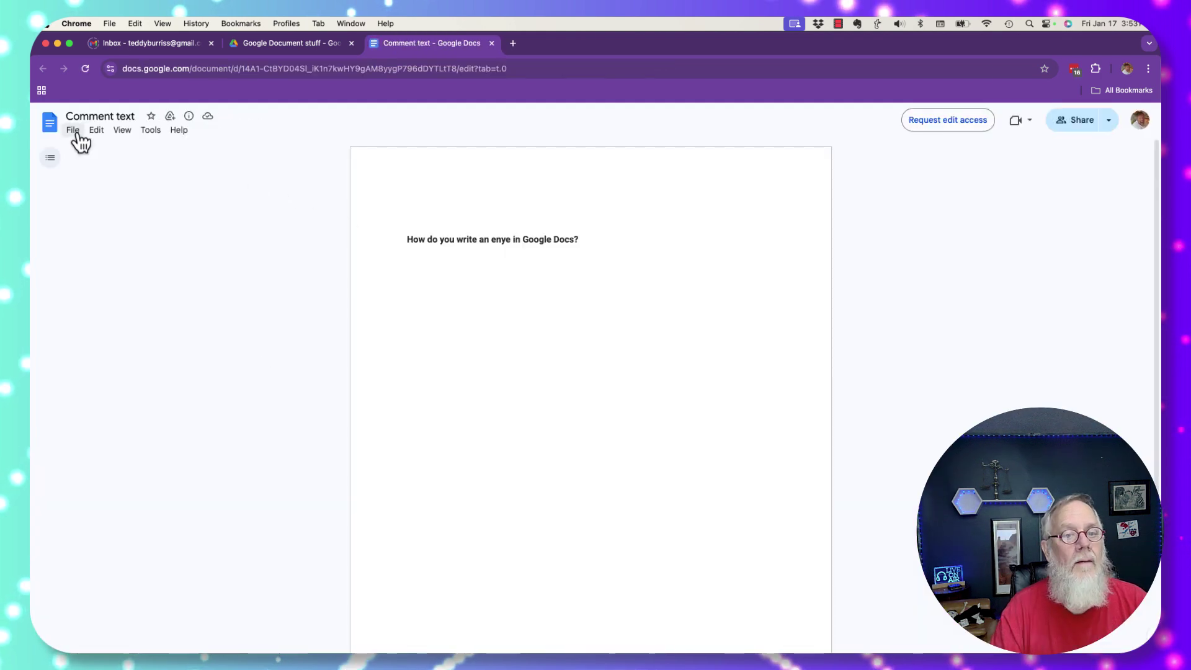
- Check that the Comment text File menu still offers Make a copy, Download and Print
left_click(73, 130)
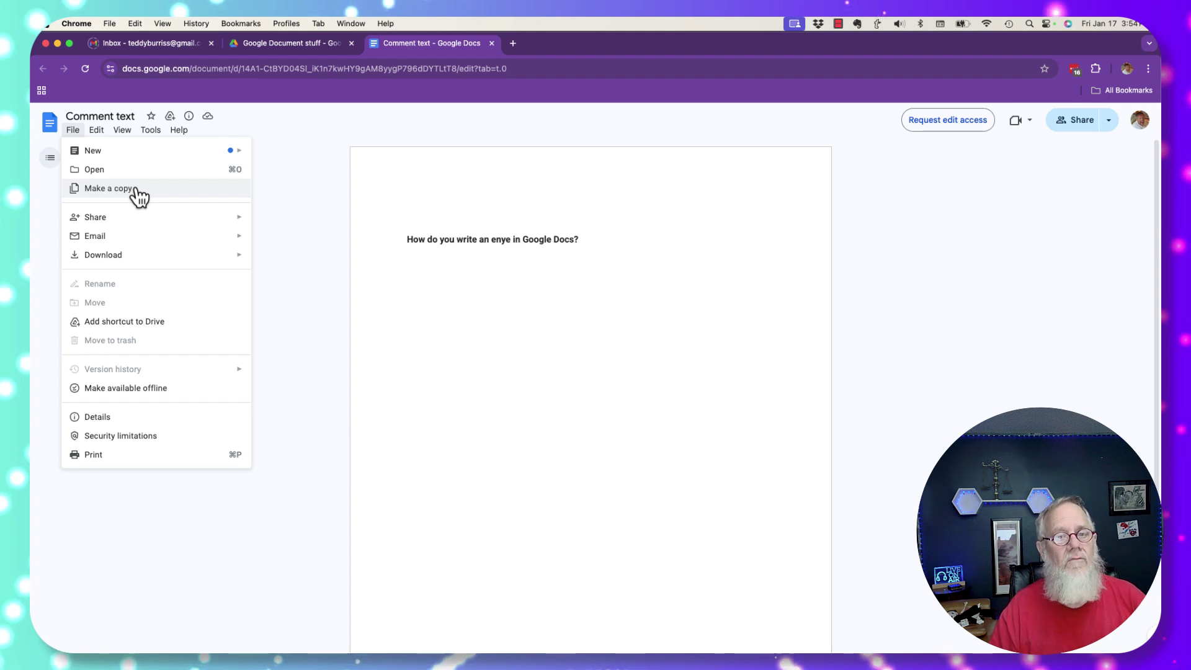
left_click(289, 24)
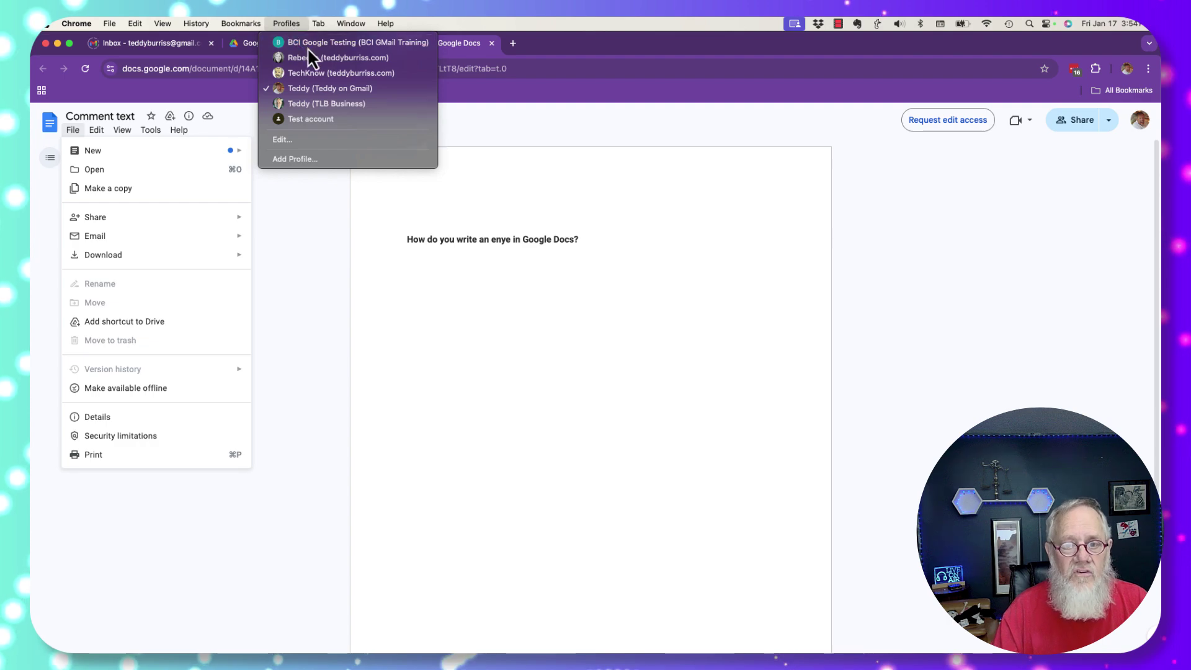
- As the owner, review the Google Document stuff folder's sharing settings, which lack a download restriction
left_click(307, 44)
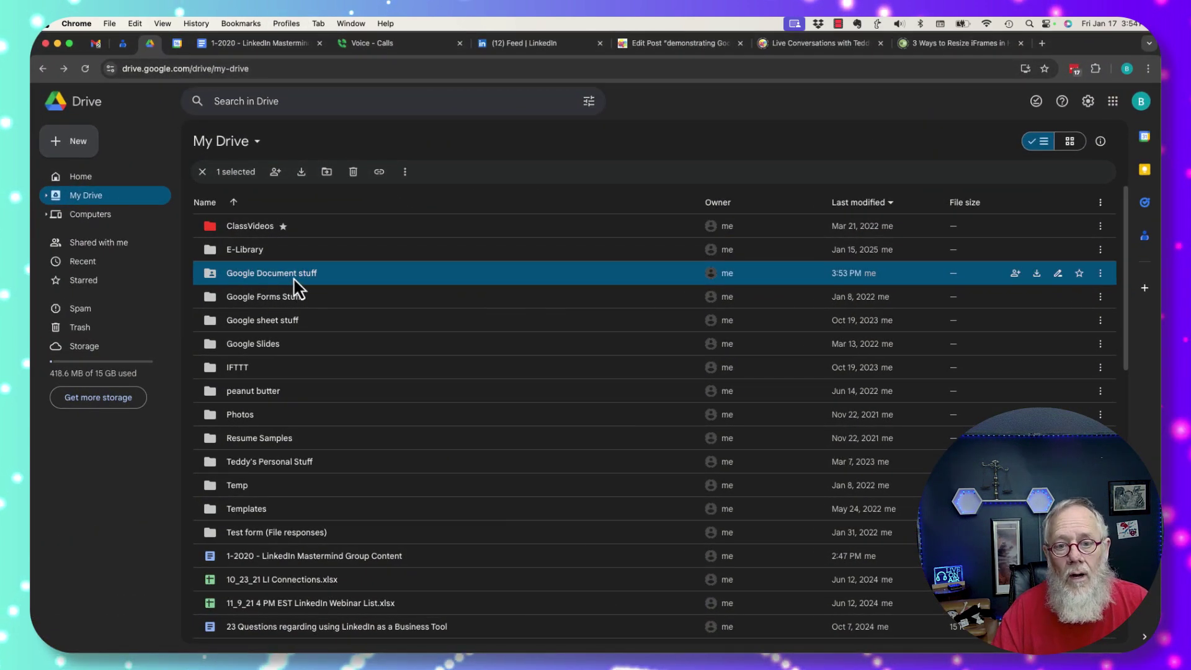
left_click(279, 174)
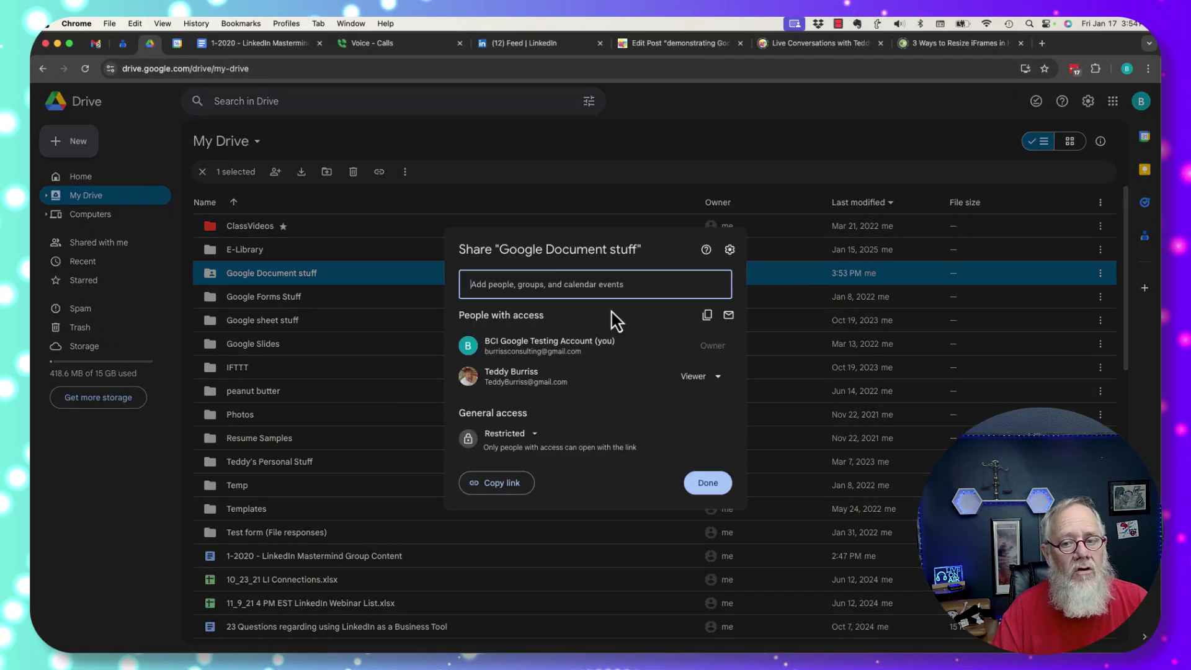
left_click(729, 250)
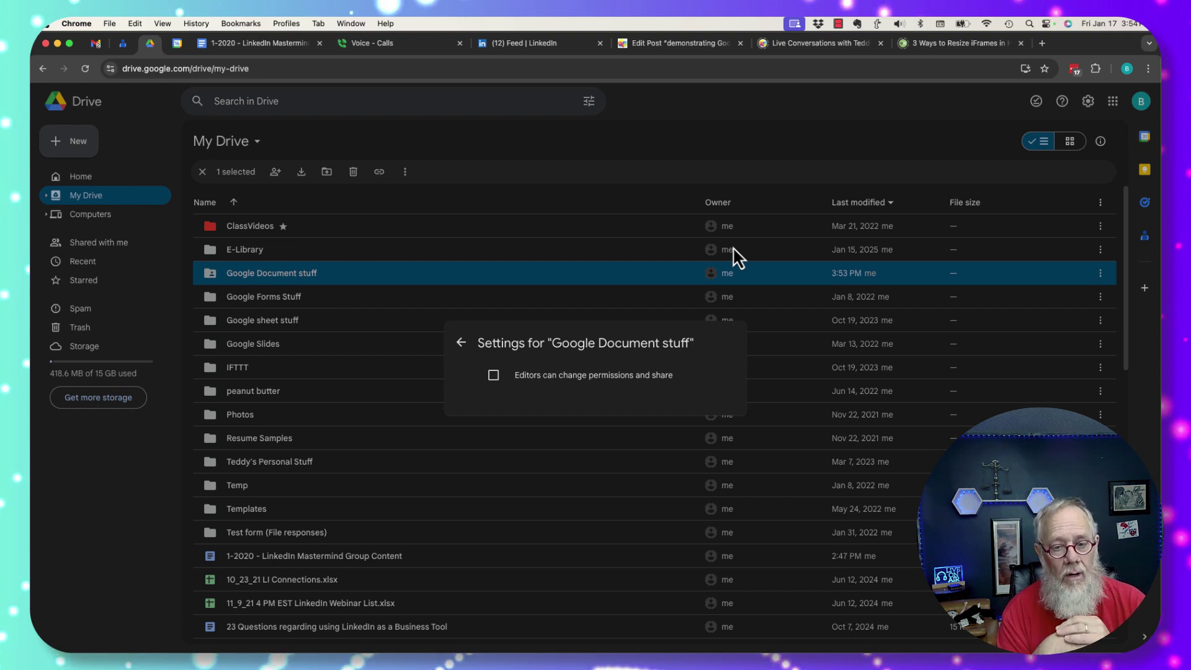
left_click(261, 272)
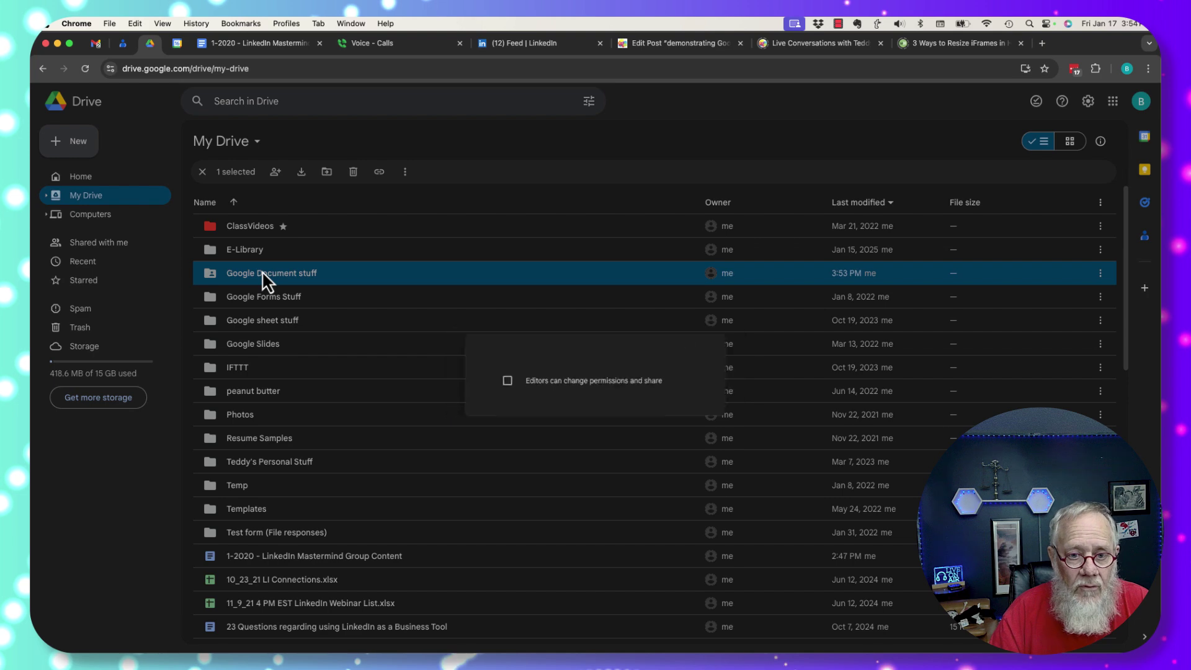
- In the folder, uncheck the download, print and copy option for the Anonymous Viewers document
double_click(262, 272)
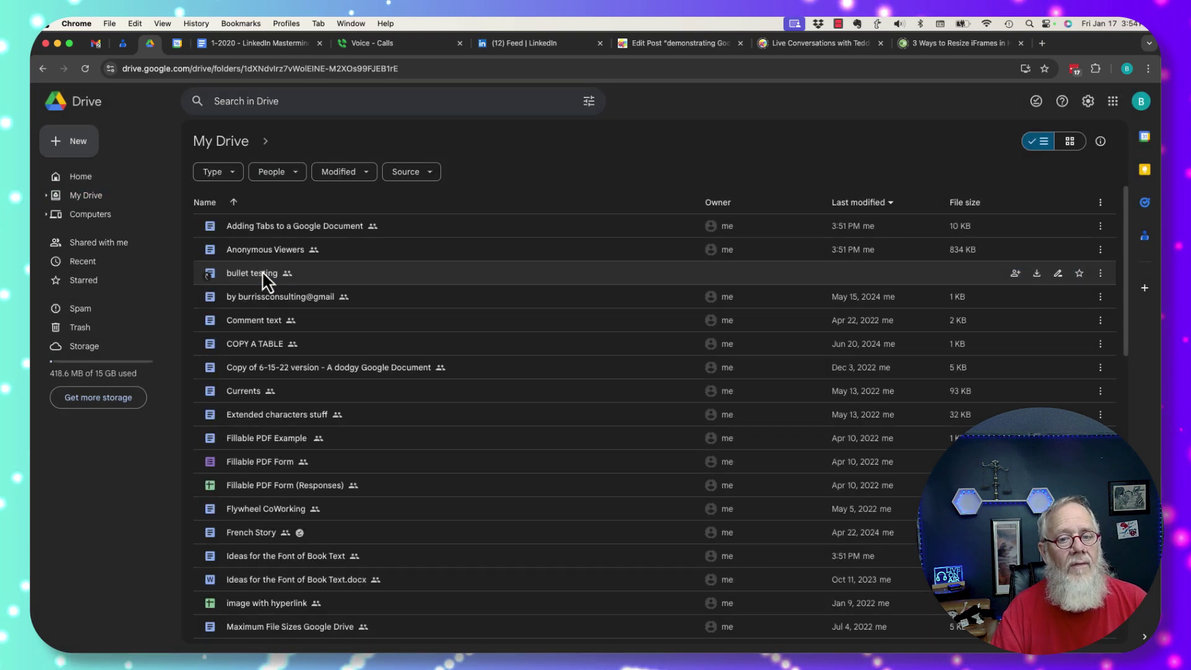
left_click(274, 251)
left_click(275, 172)
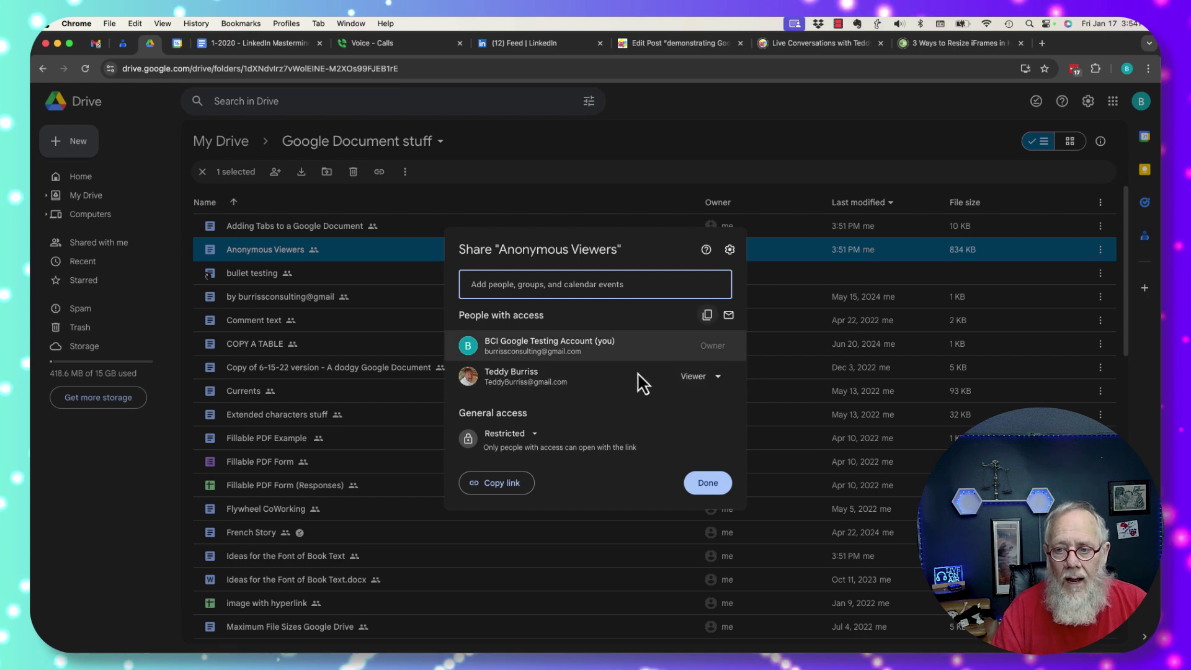
left_click(729, 249)
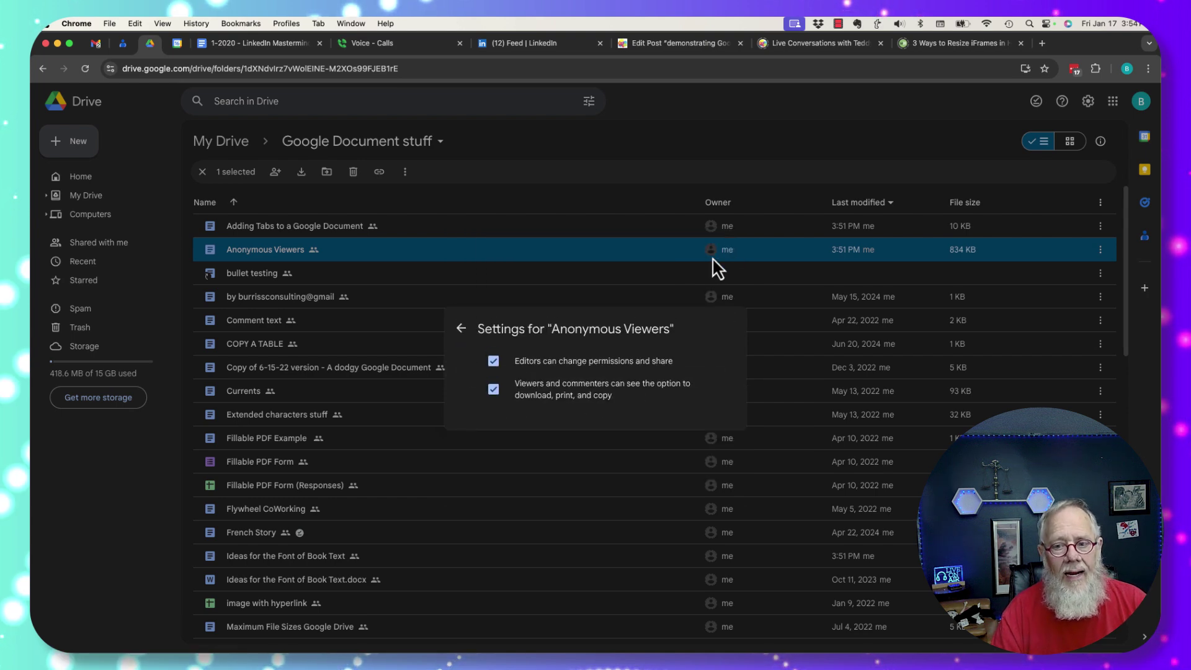
left_click(503, 394)
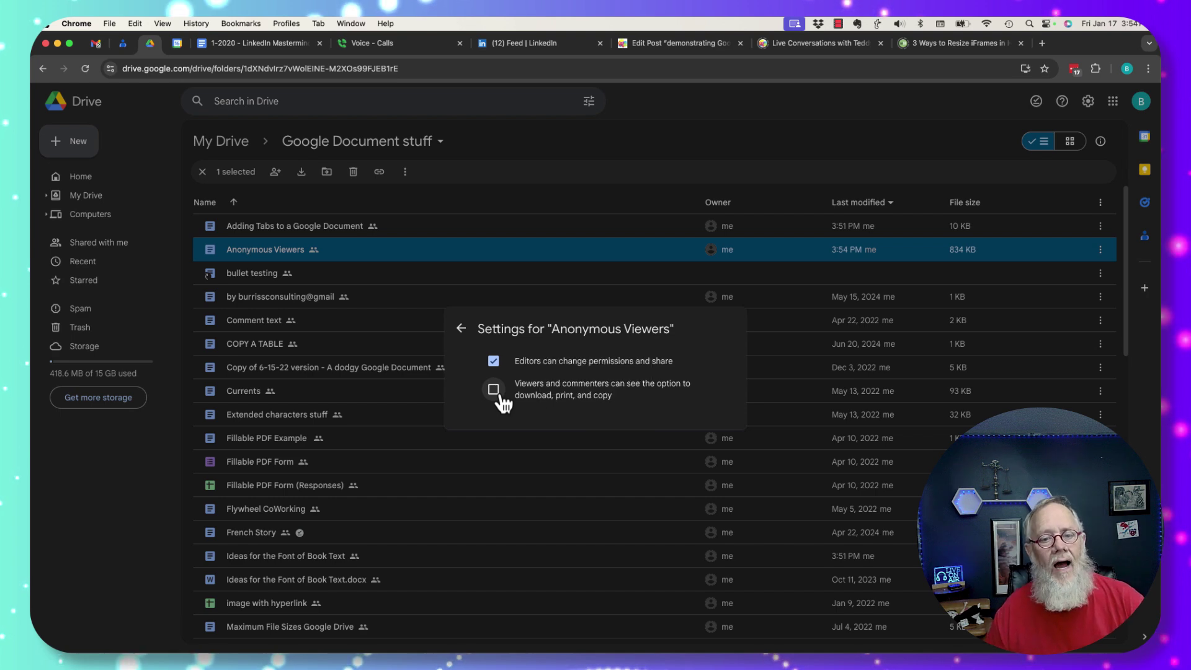
left_click(538, 206)
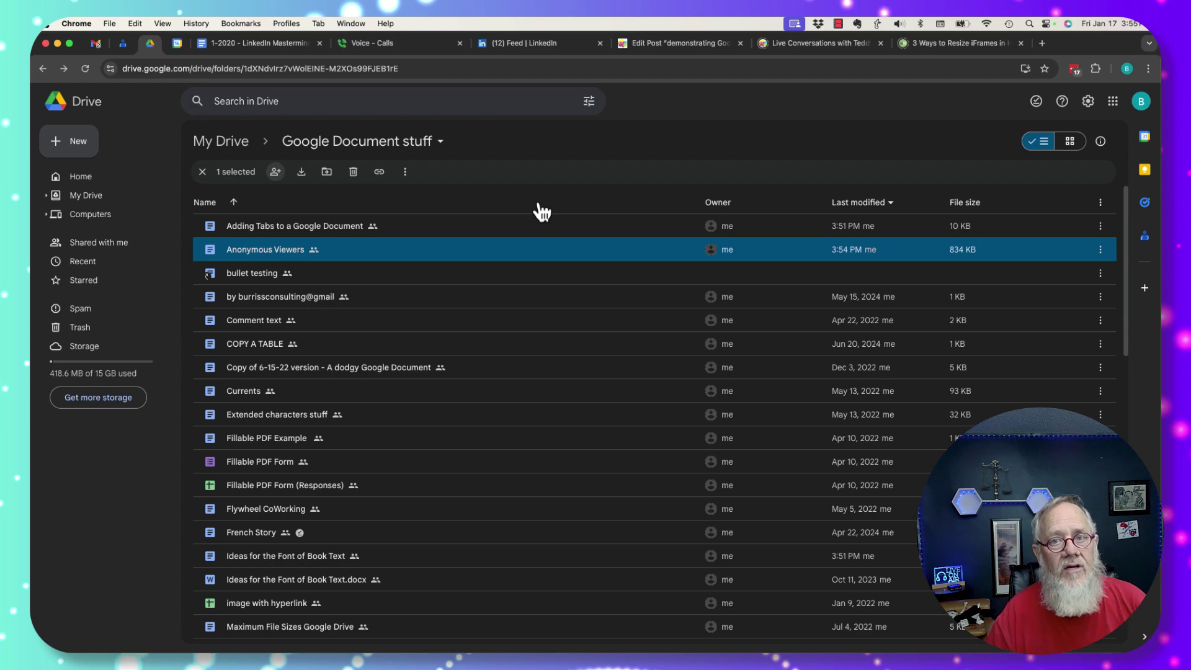